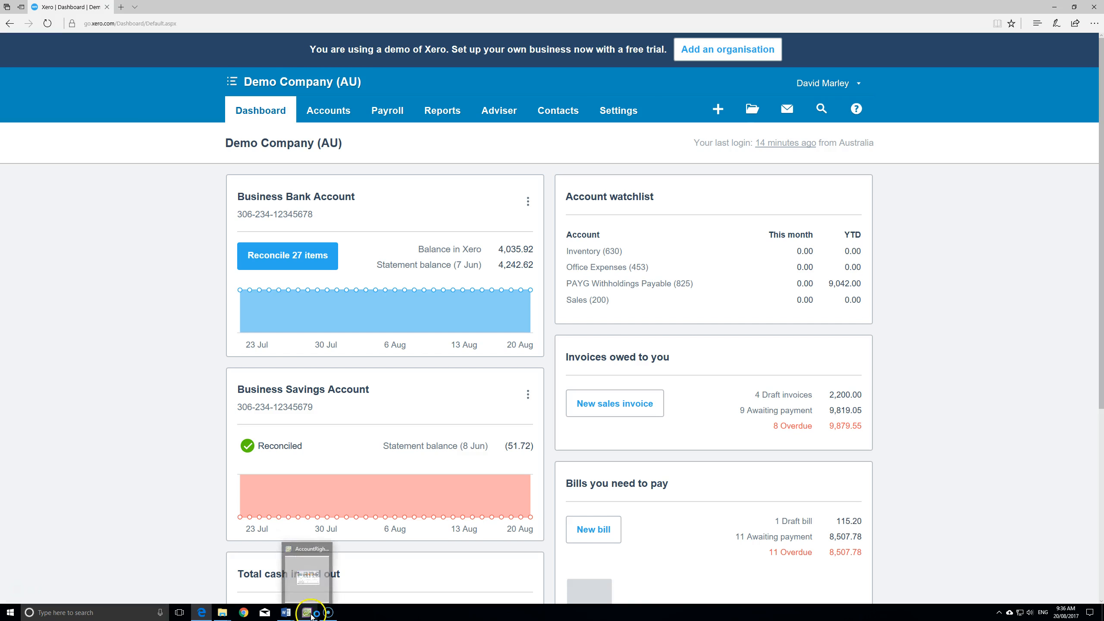
- Bring the MYOB AccountRight window to the front from the taskbar
click(307, 613)
- Maximise AccountRight, centre the Command Centre, and view its Banking, Sales and Accounts areas
double_click(811, 10)
drag(290, 200, 515, 189)
click(437, 234)
click(462, 232)
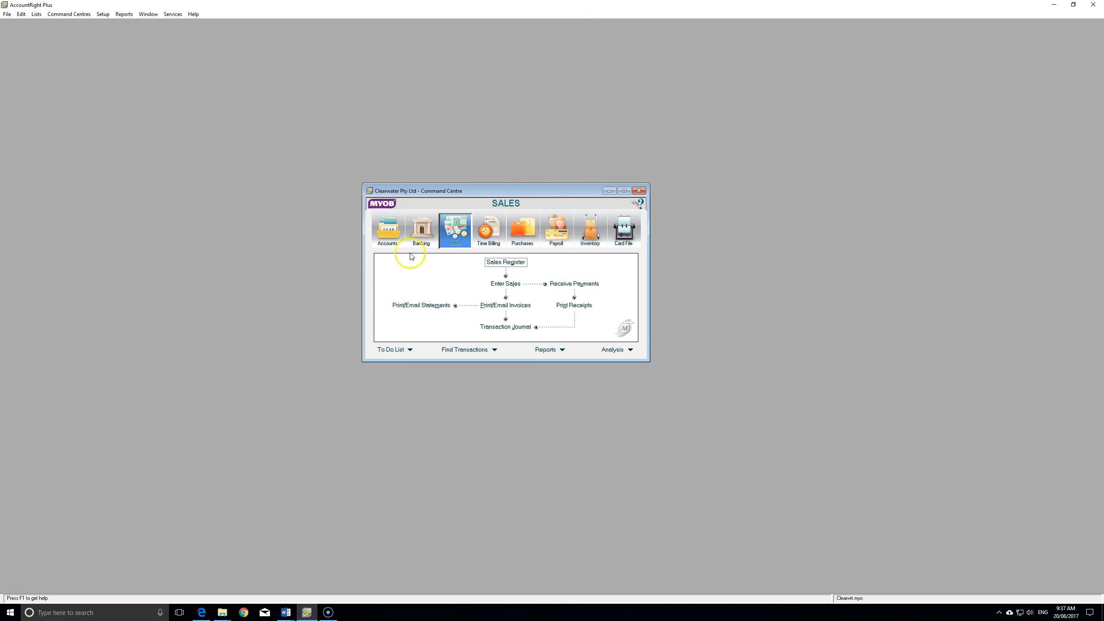
click(388, 231)
click(428, 236)
- Step through Sales, Time Billing, Purchases, Payroll and Inventory, then minimise AccountRight
click(455, 233)
click(489, 233)
click(523, 232)
click(560, 236)
click(591, 231)
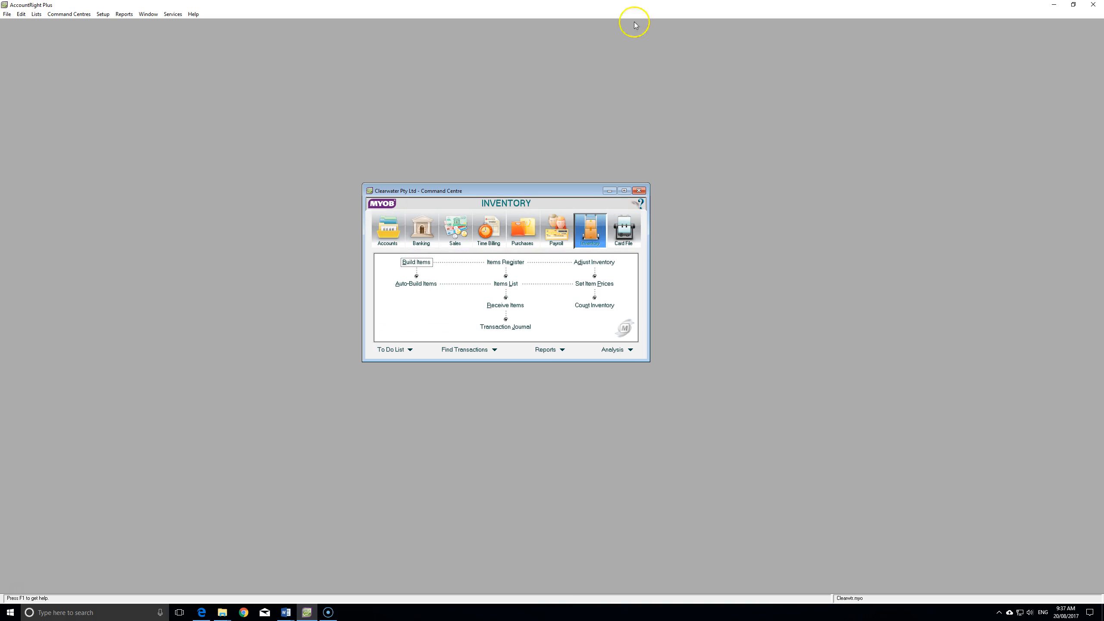
click(1055, 5)
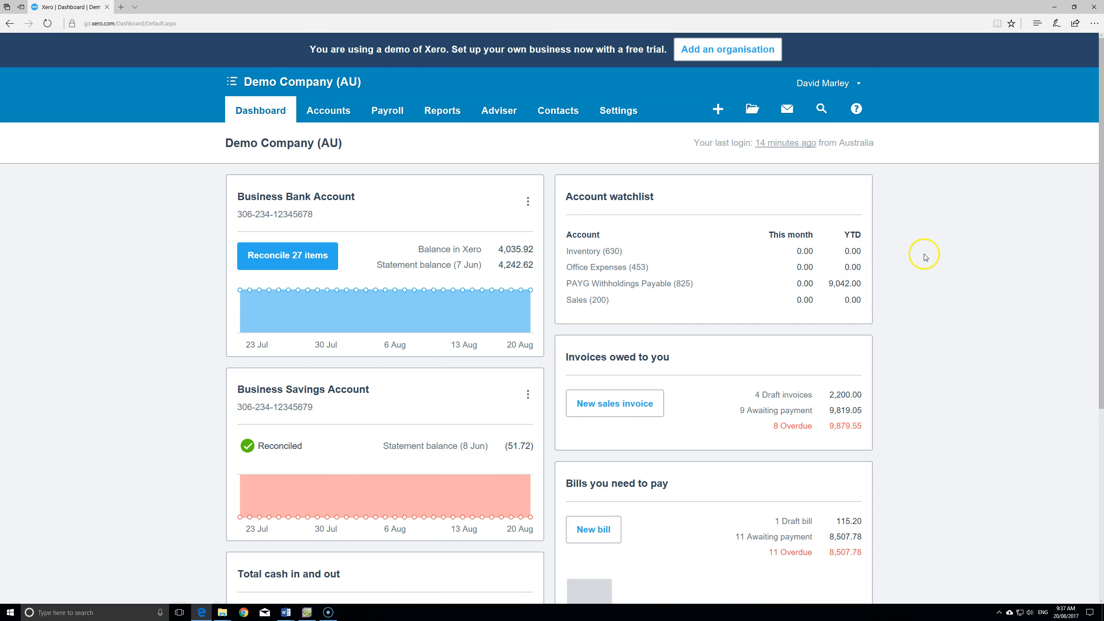
- Review the Xero dashboard panels, including 11 overdue bills totalling 8,507.78, then return to AccountRight
scroll(925, 257, down, 2)
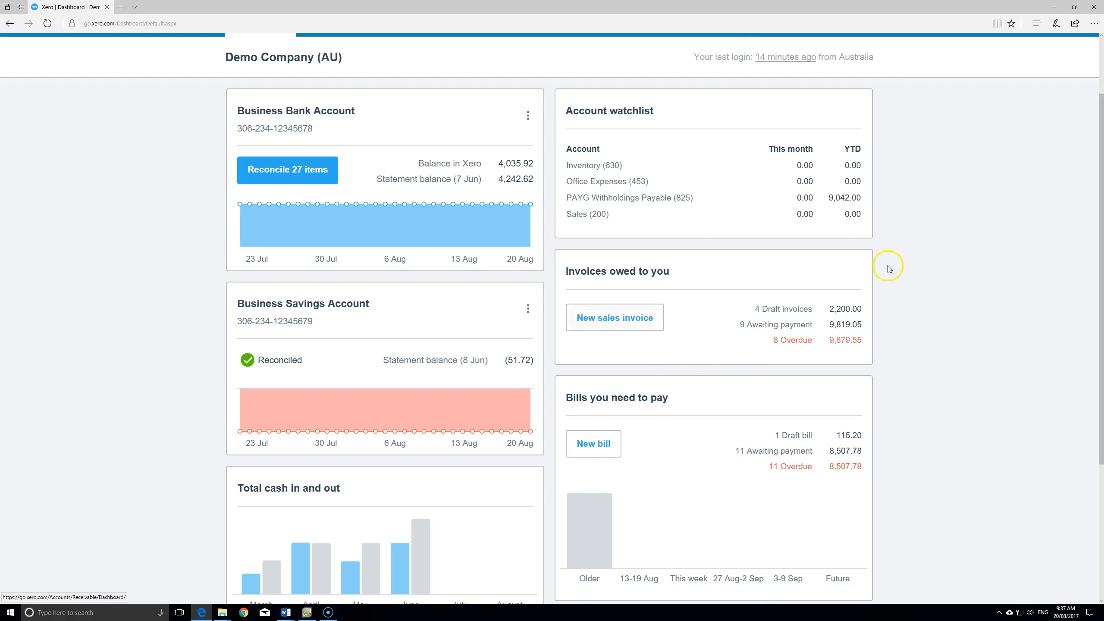
scroll(734, 310, down, 3)
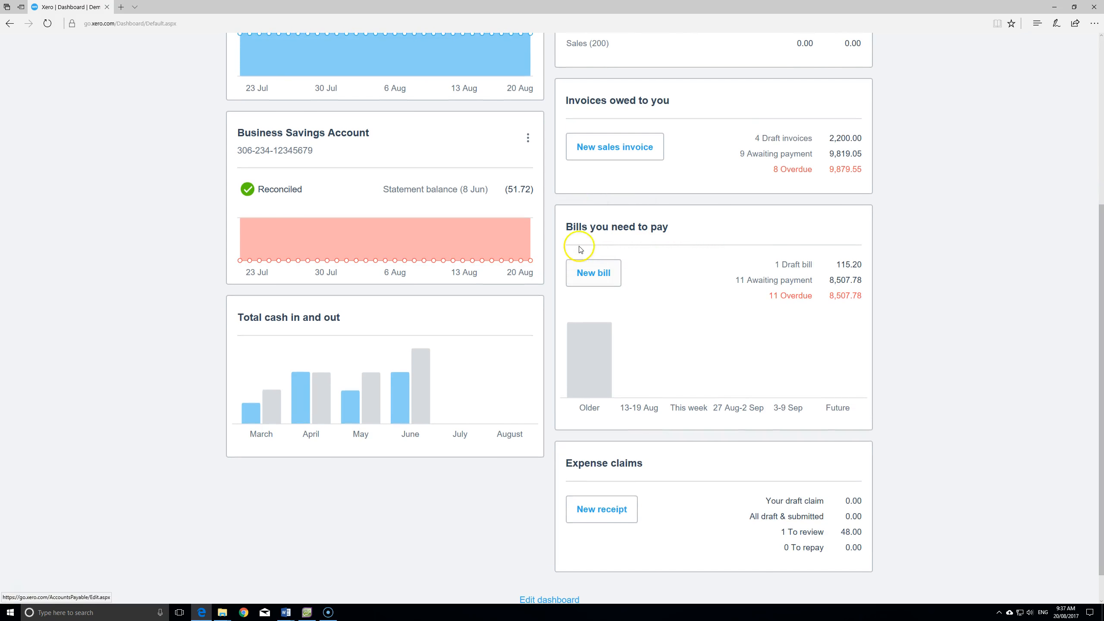
scroll(679, 296, up, 3)
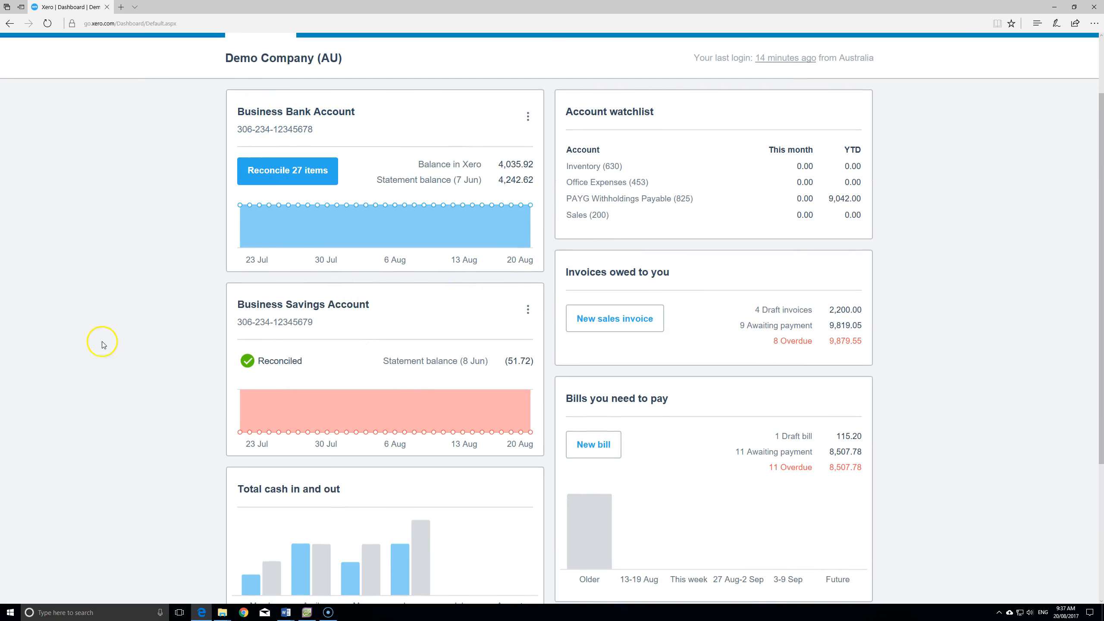
scroll(96, 334, up, 2)
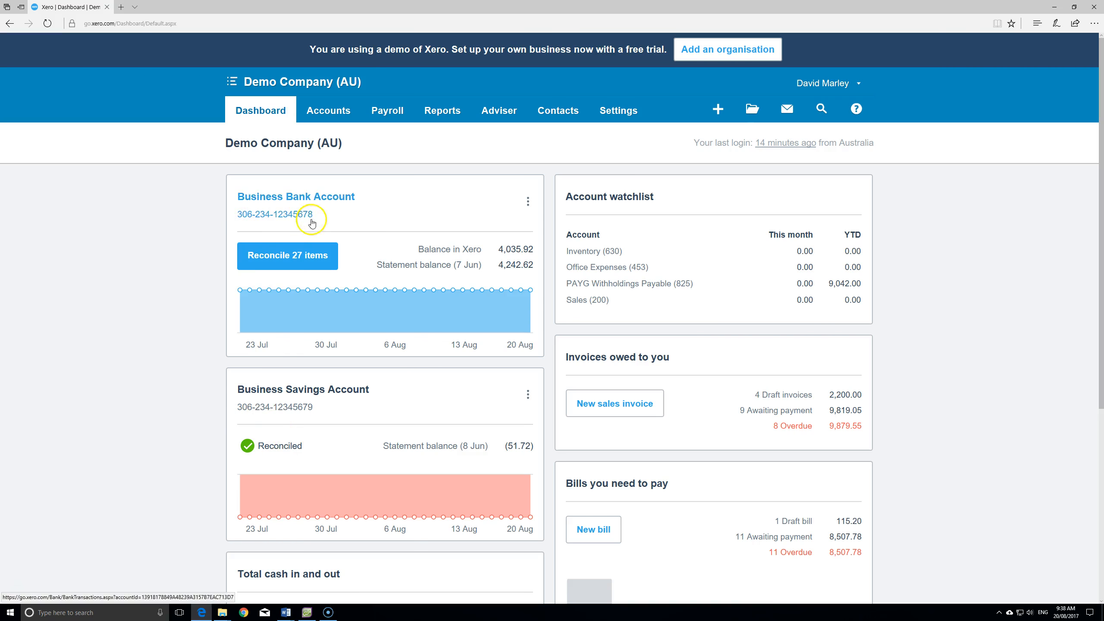
scroll(353, 216, down, 5)
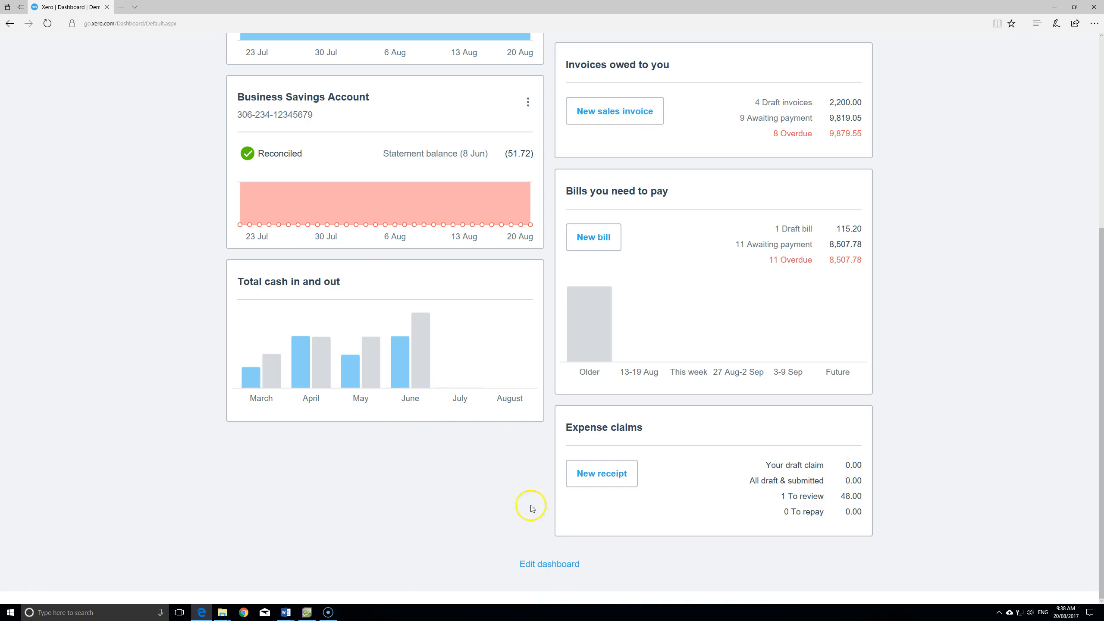
scroll(367, 496, up, 6)
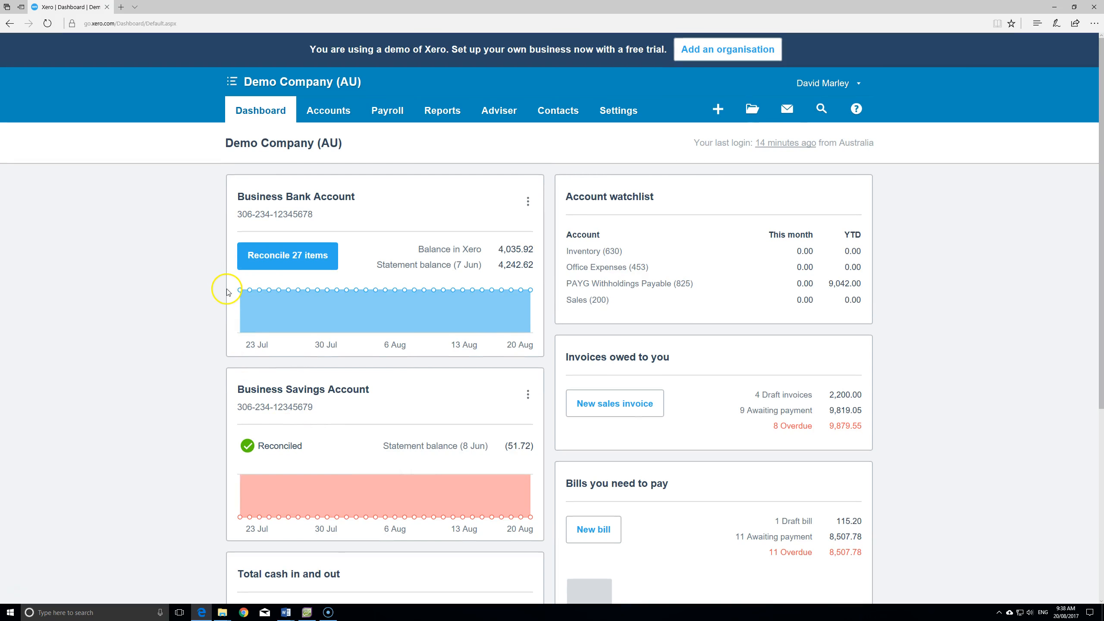
key(alt+Tab)
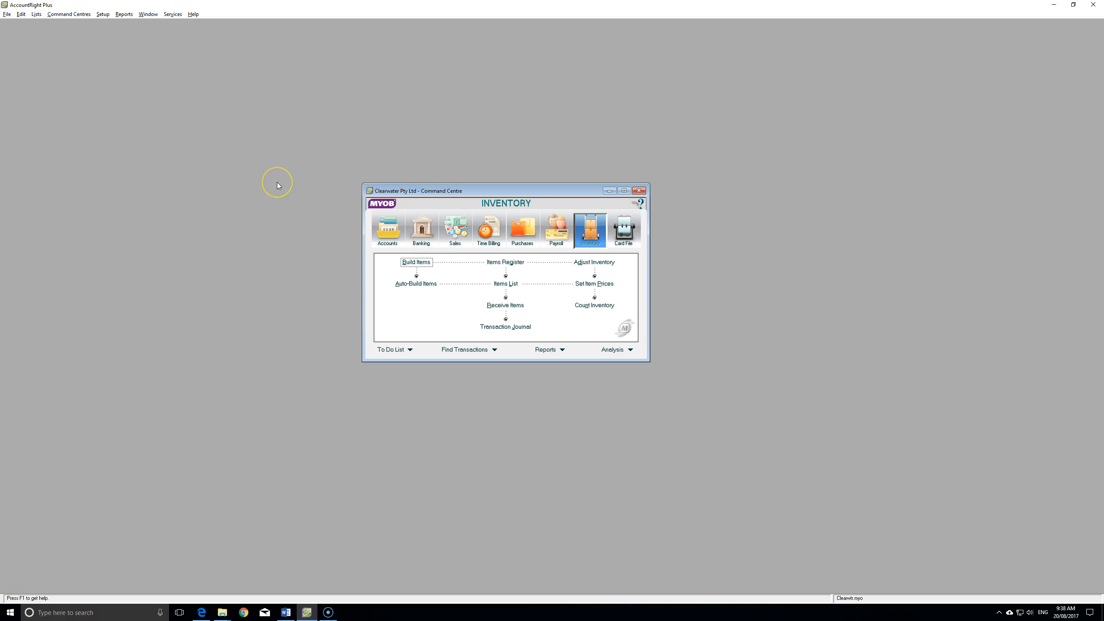
- Start a new Spend Money payment from Banking with an amount of $500
click(422, 236)
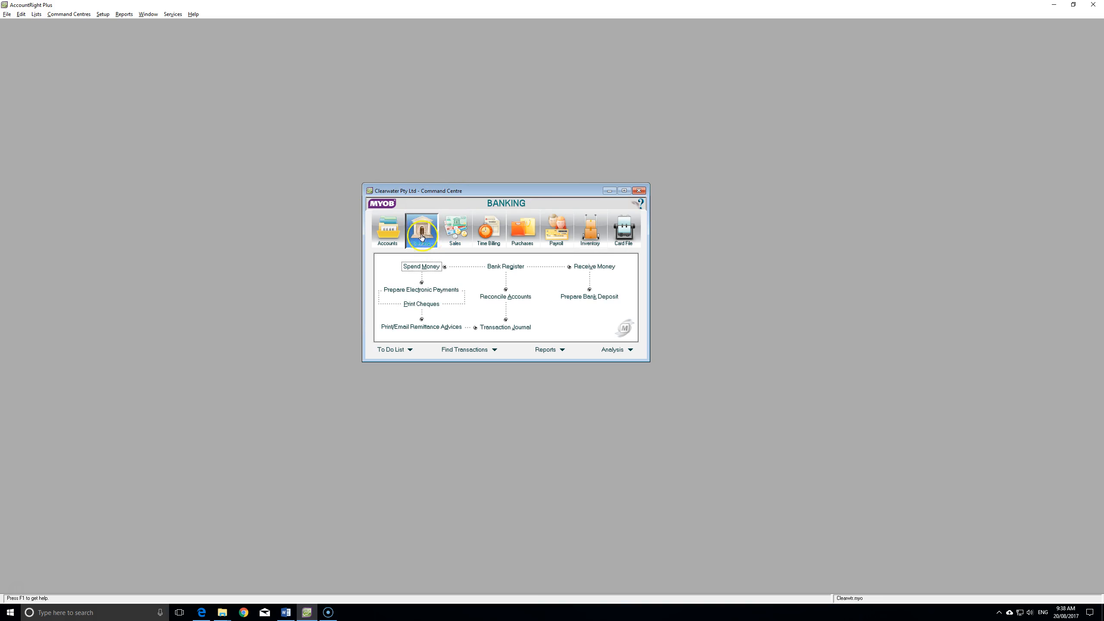
click(422, 267)
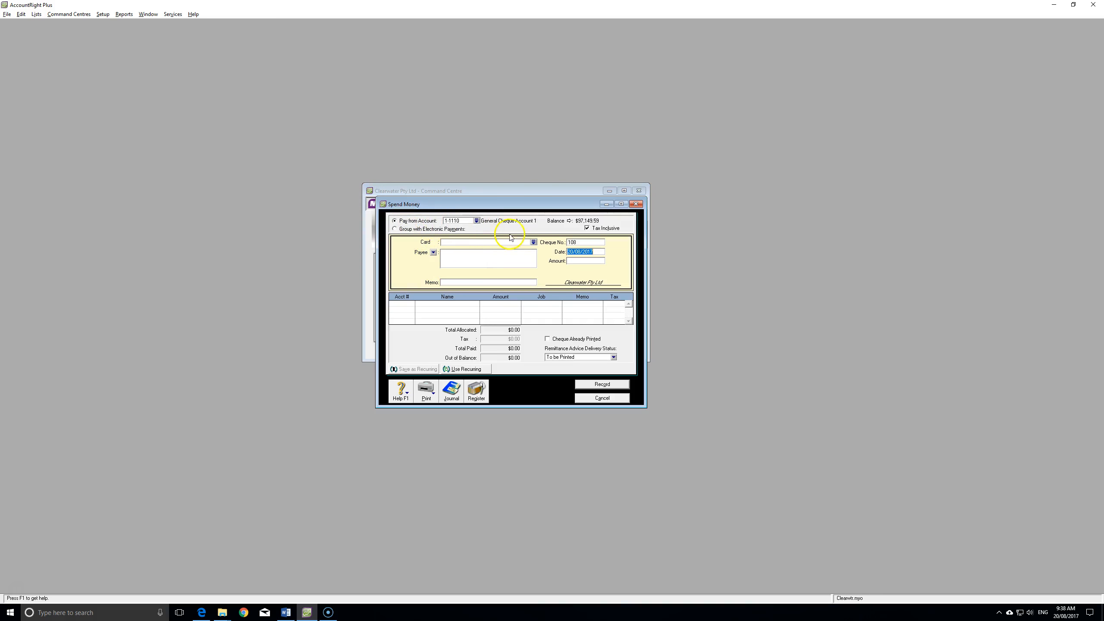
click(582, 261)
text(500)
key(Tab)
- Allocate the payment to account 3-1500 Drawings and preview its journal recap
click(462, 282)
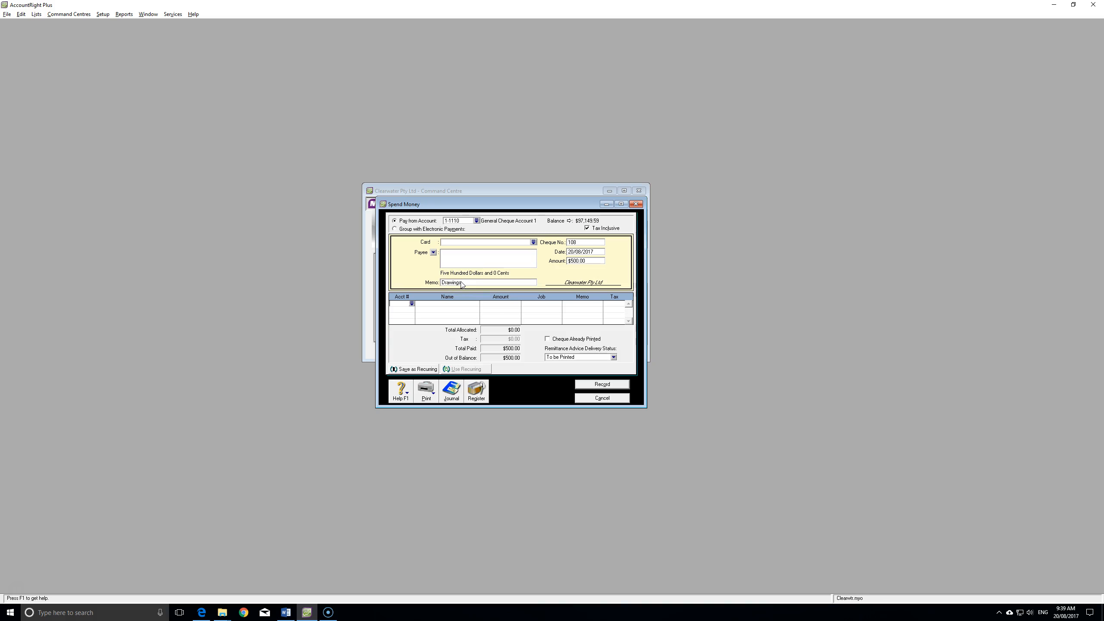
text(3-)
key(Tab)
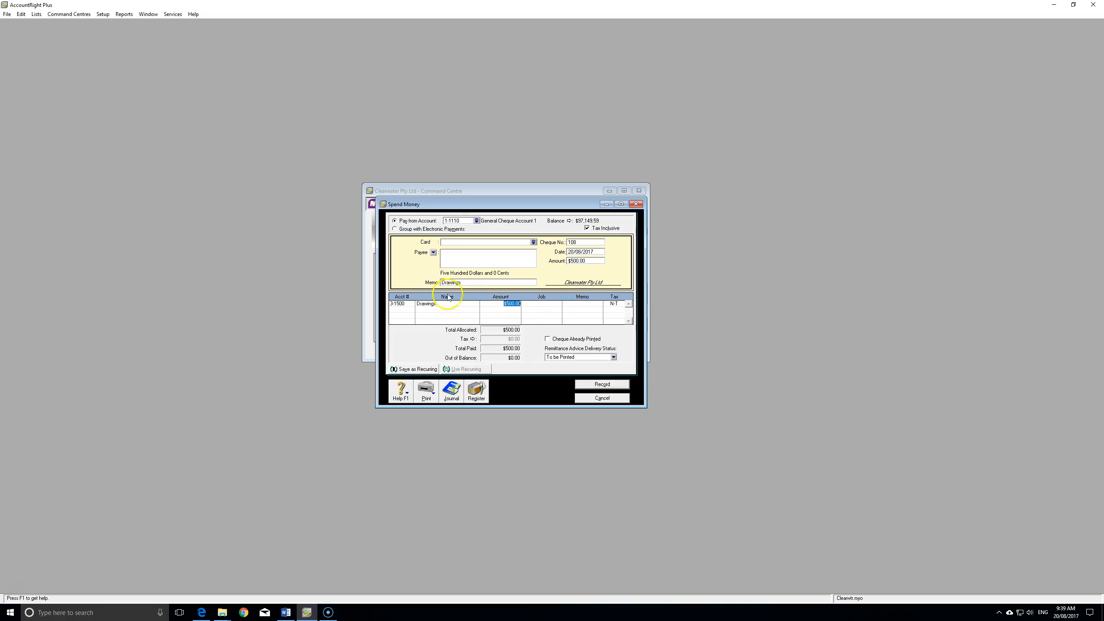
key(Tab)
key(Tab)
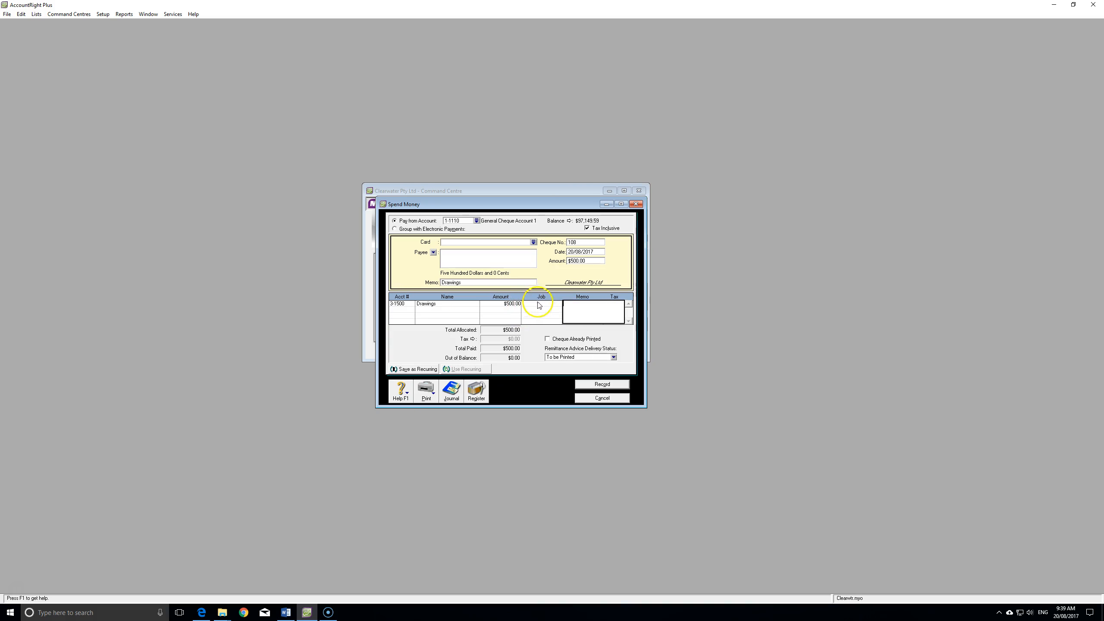
key(ctrl+r)
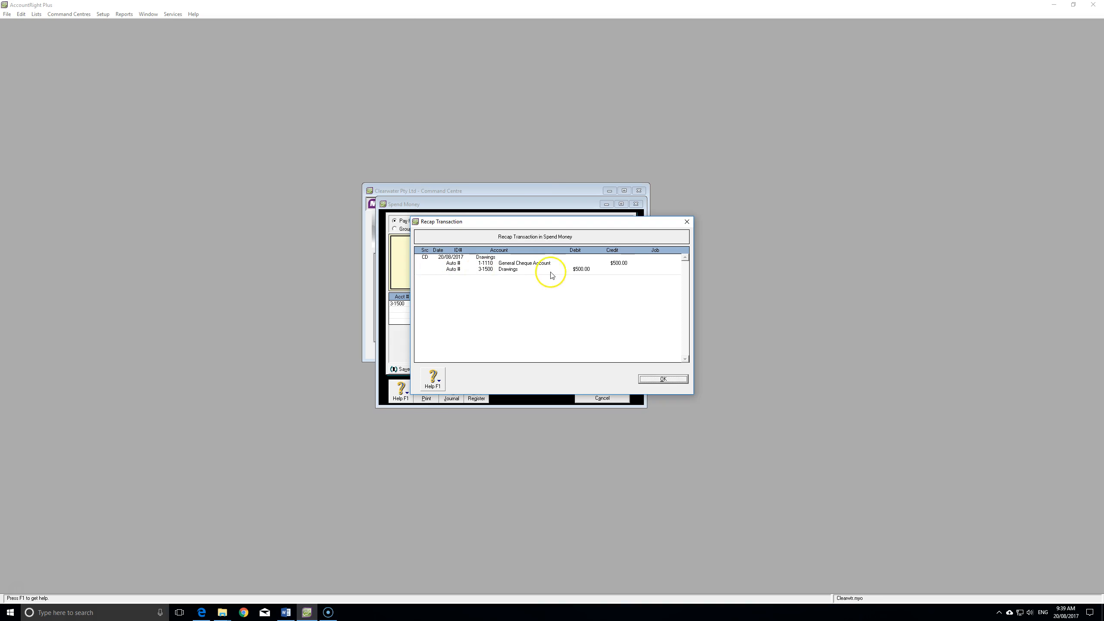
- Close the recap, record the $500 Drawings cheque, and switch back to Xero
drag(549, 222, 837, 209)
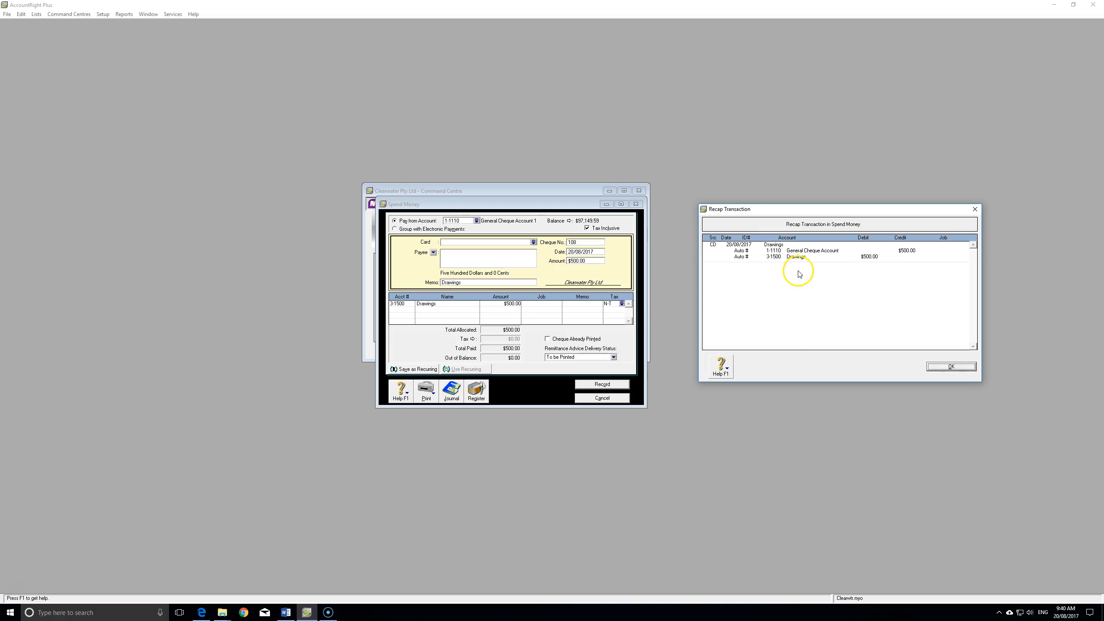
click(951, 366)
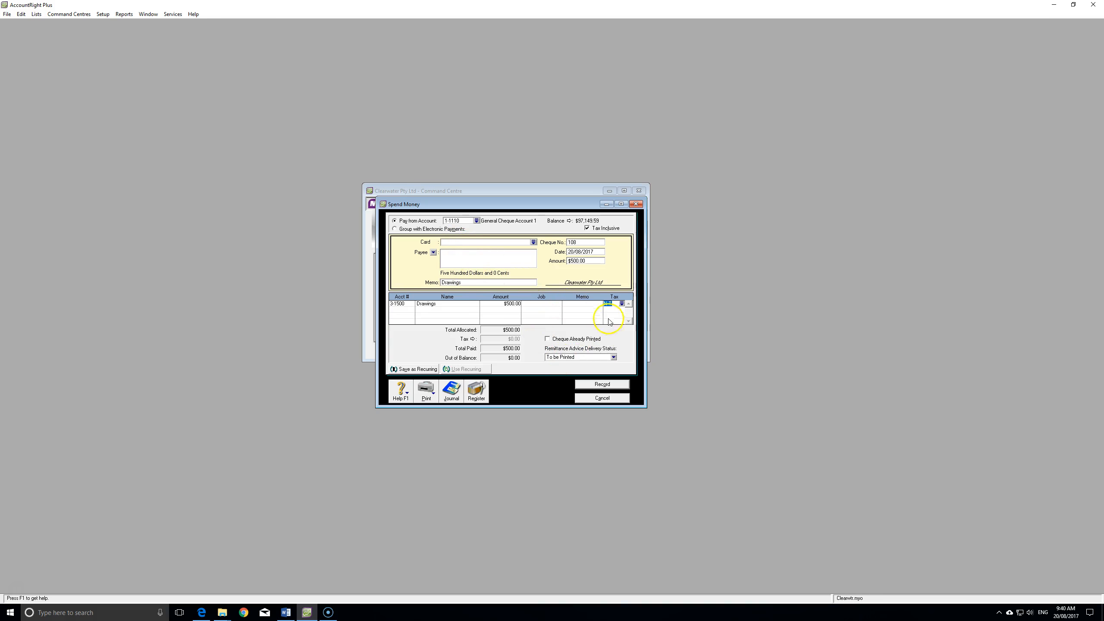
click(610, 384)
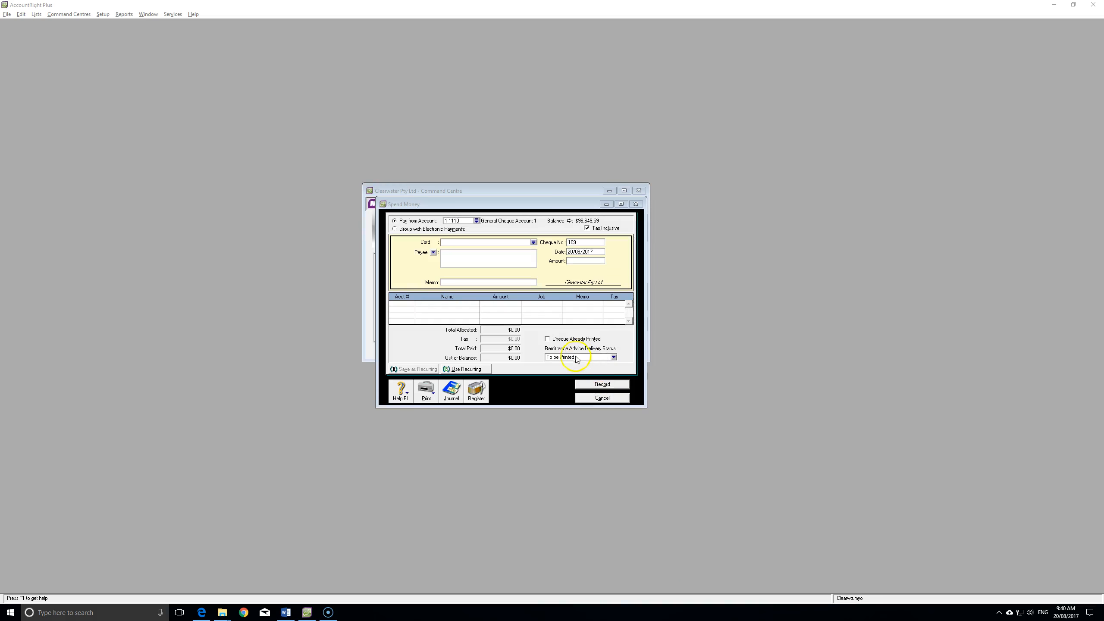
key(alt+Tab)
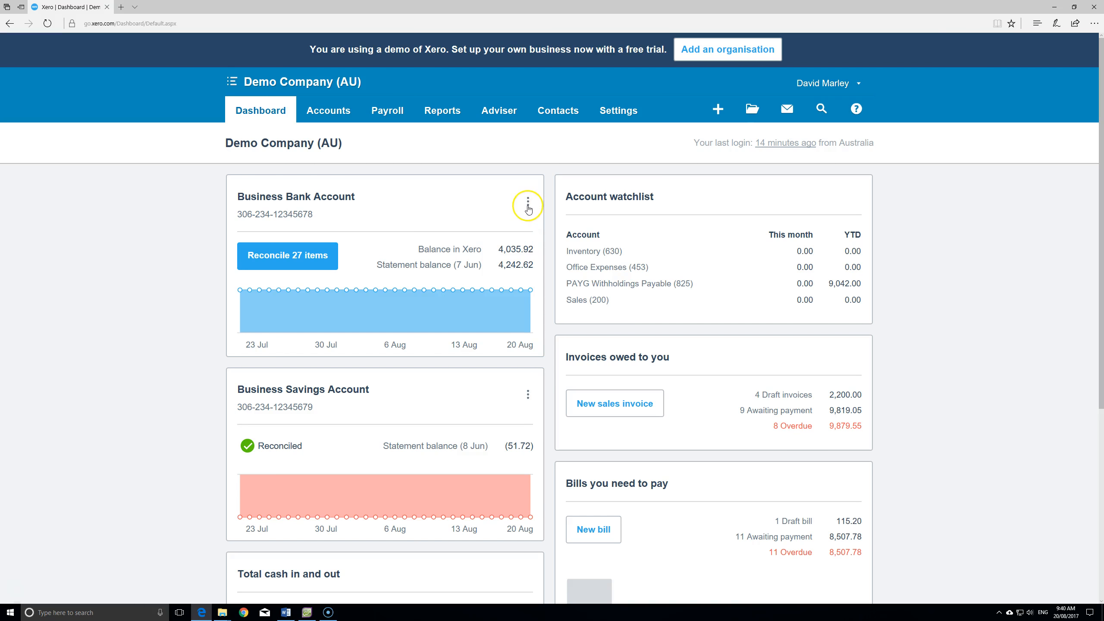
- Choose New > Spend Money from the Business Bank Account's actions menu
click(528, 205)
click(528, 202)
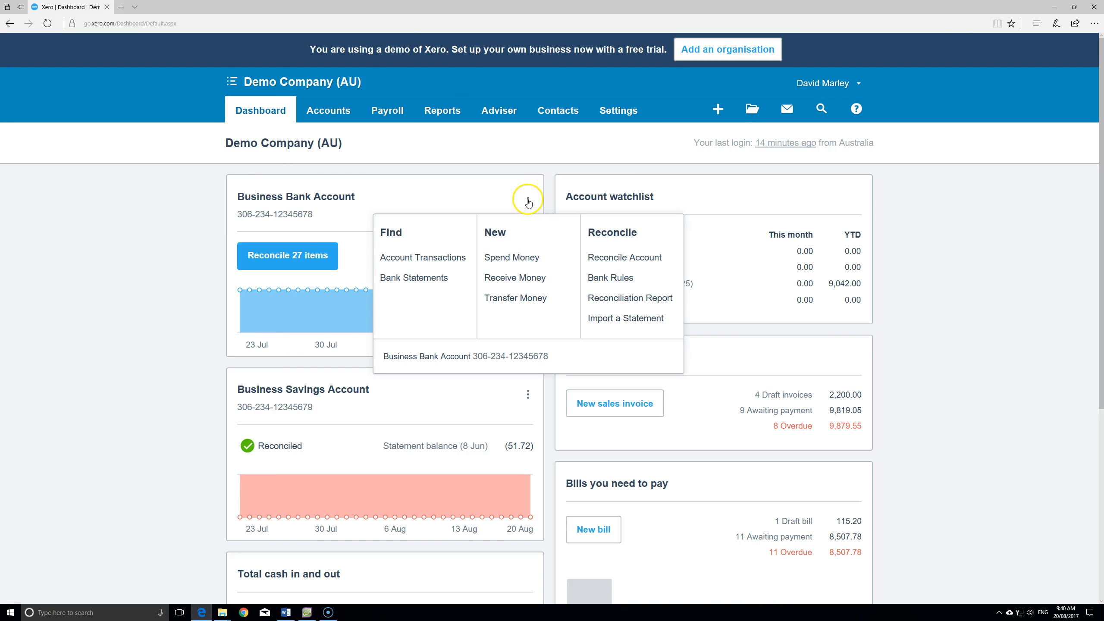
click(513, 258)
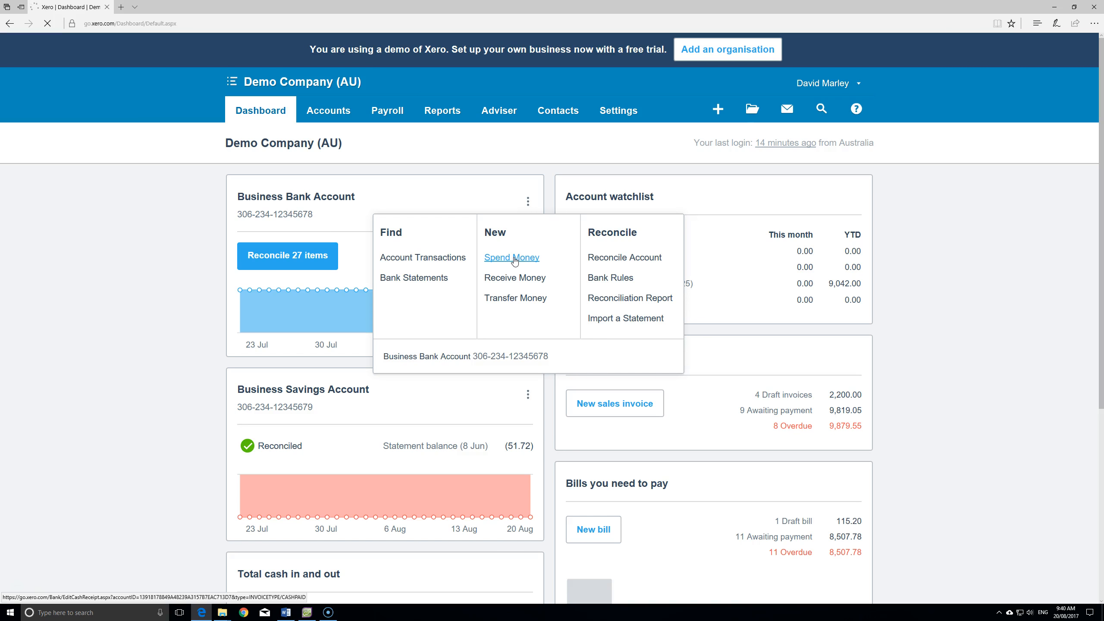
click(513, 257)
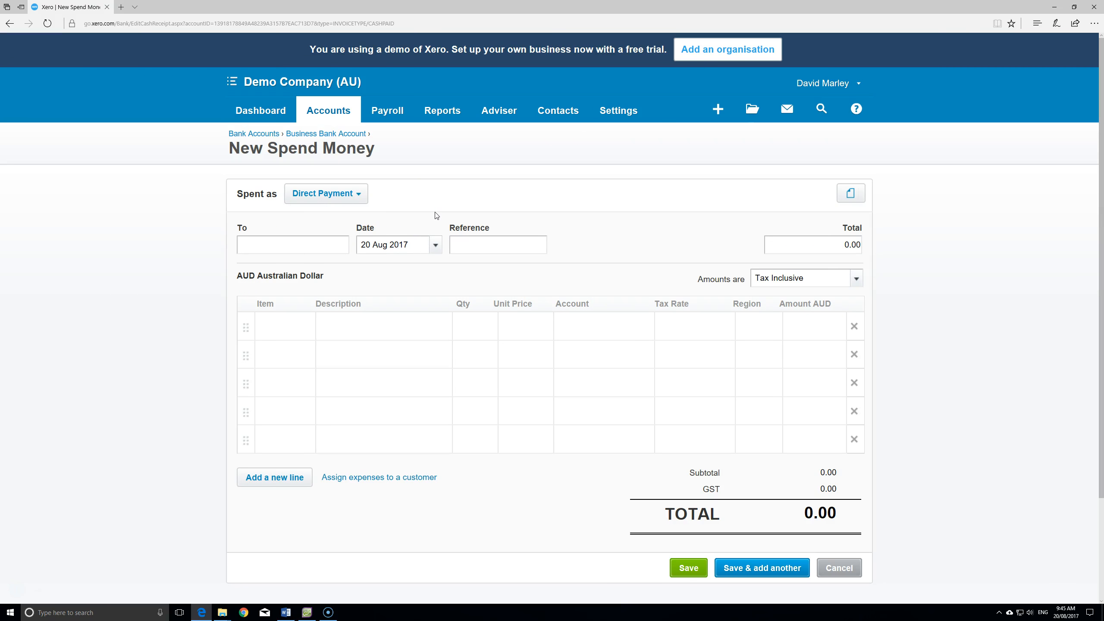
- Make the payment to Owner with a total of 500
click(322, 244)
text(Owner)
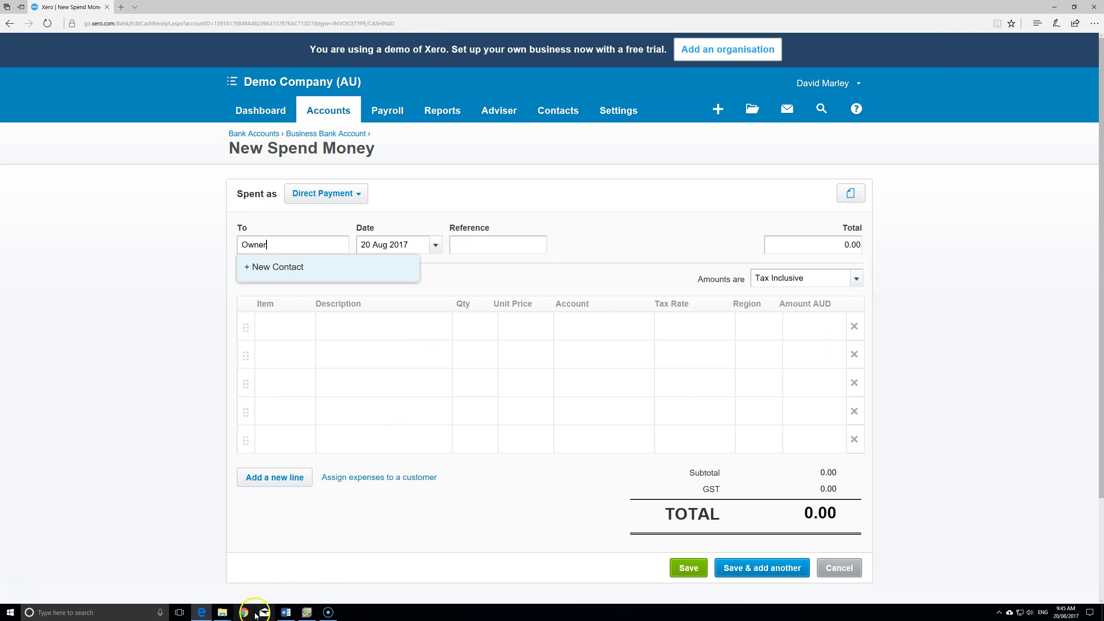
click(244, 612)
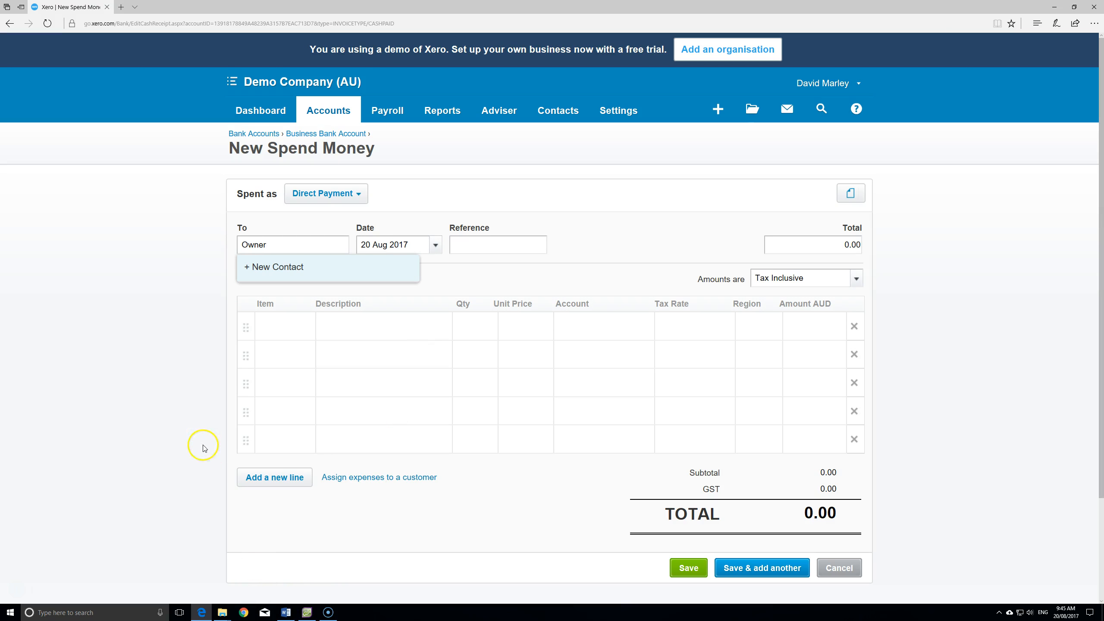
click(821, 243)
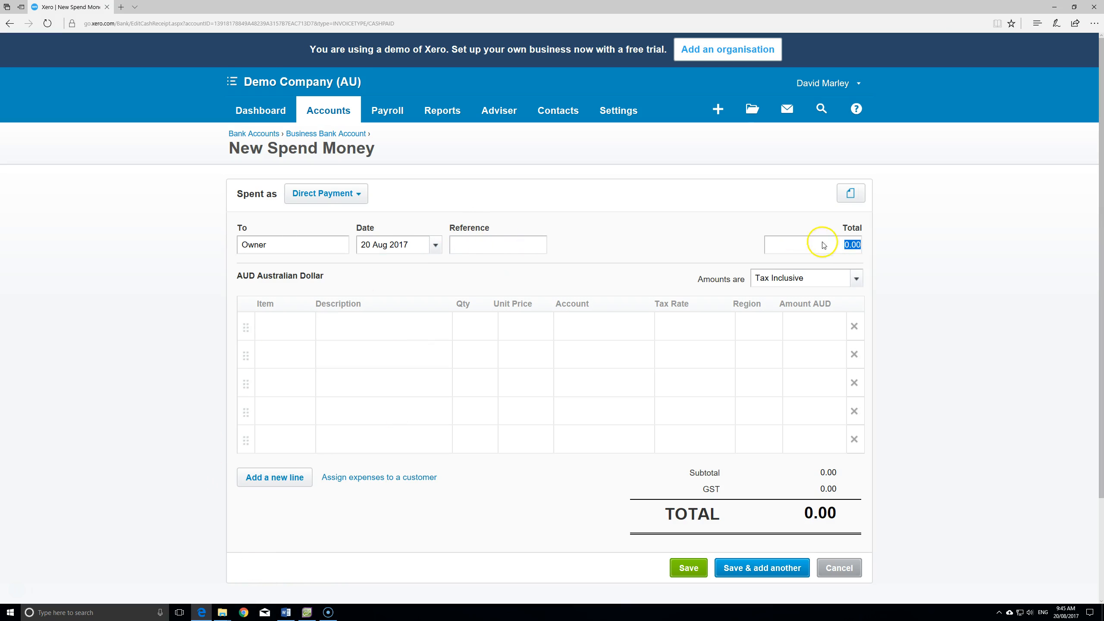
text(500)
key(Tab)
key(Tab)
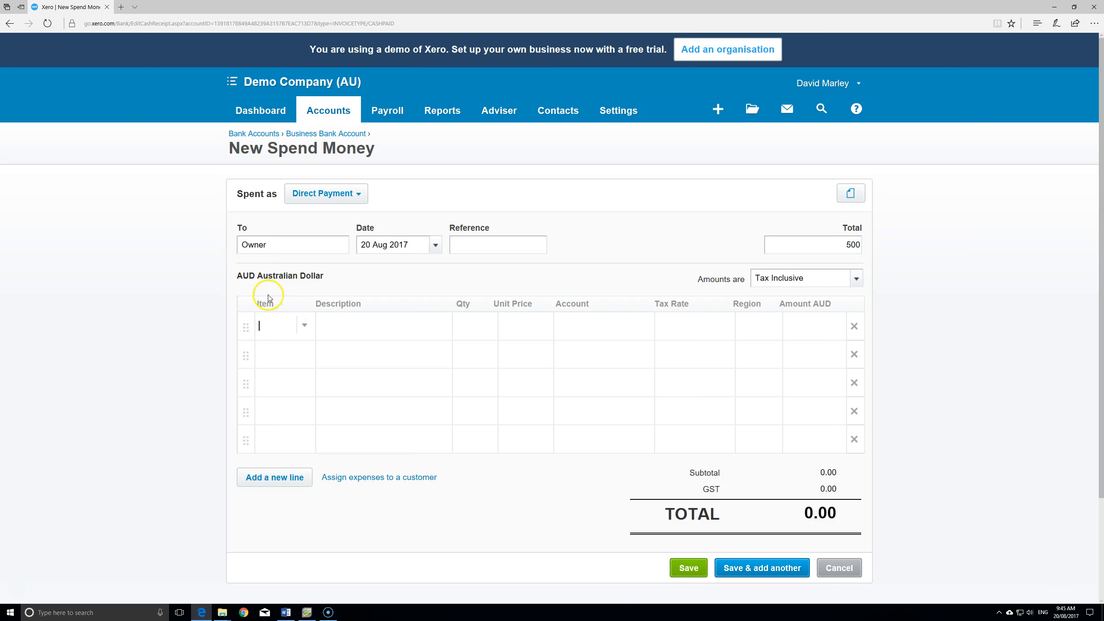
- Leave the first line's item set to (None)
click(306, 325)
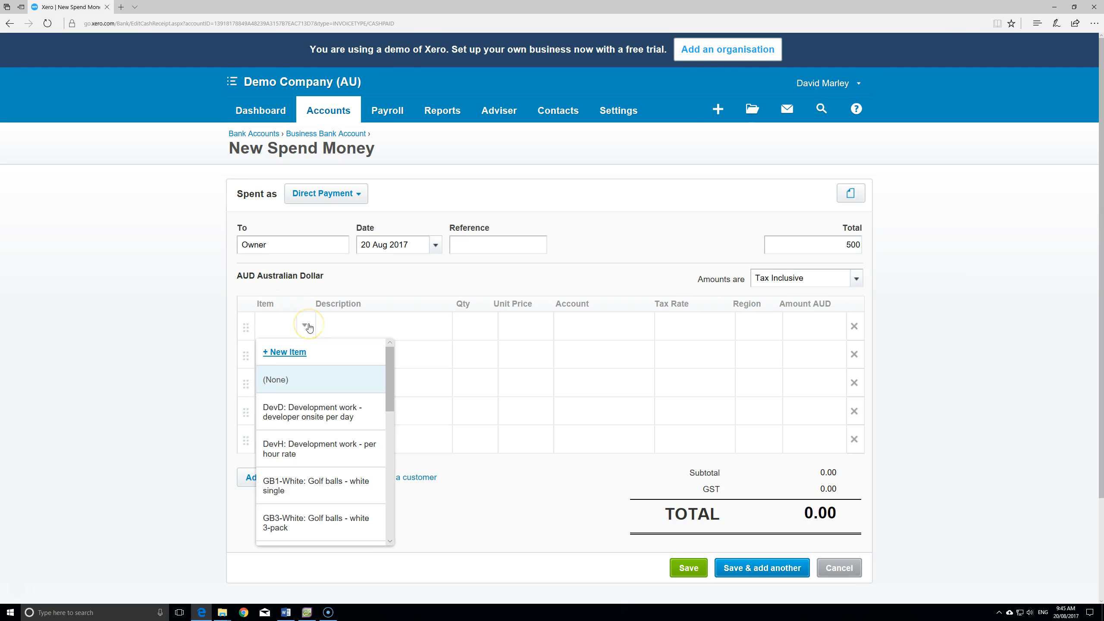
scroll(321, 394, down, 4)
scroll(322, 394, down, 4)
scroll(322, 394, down, 6)
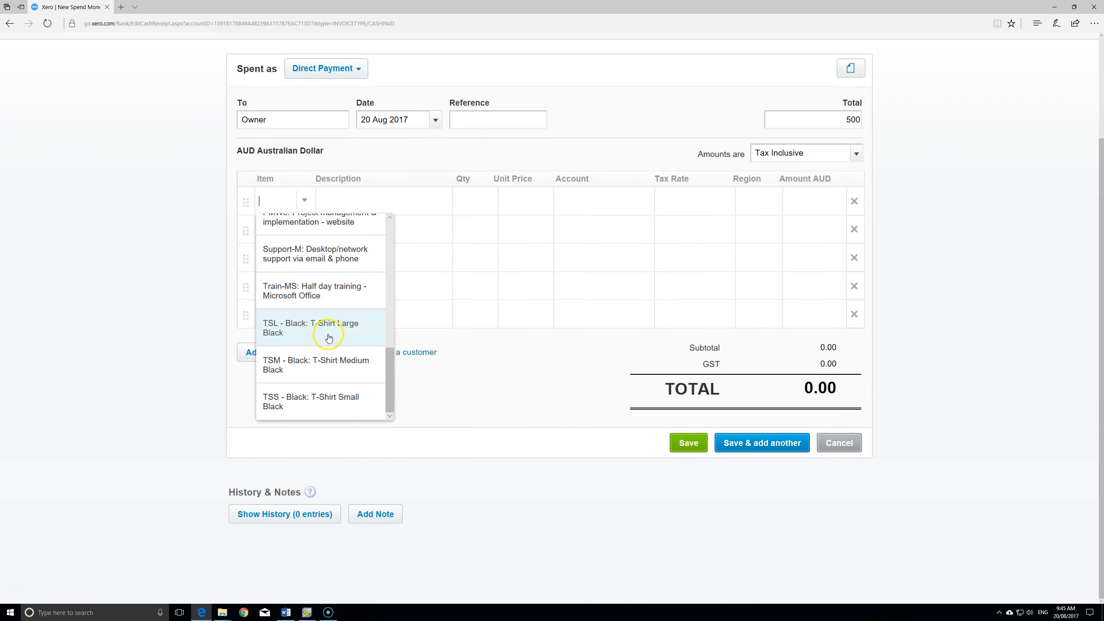
scroll(329, 339, up, 10)
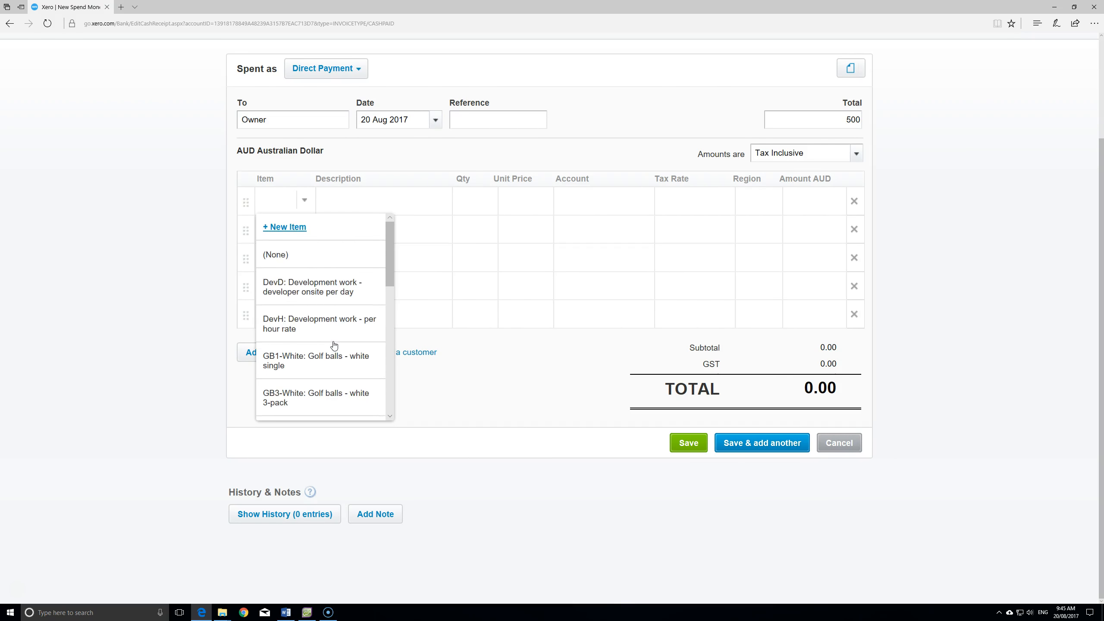
click(300, 254)
- Enter line description Drawings, quantity 1 and unit price 500
click(367, 208)
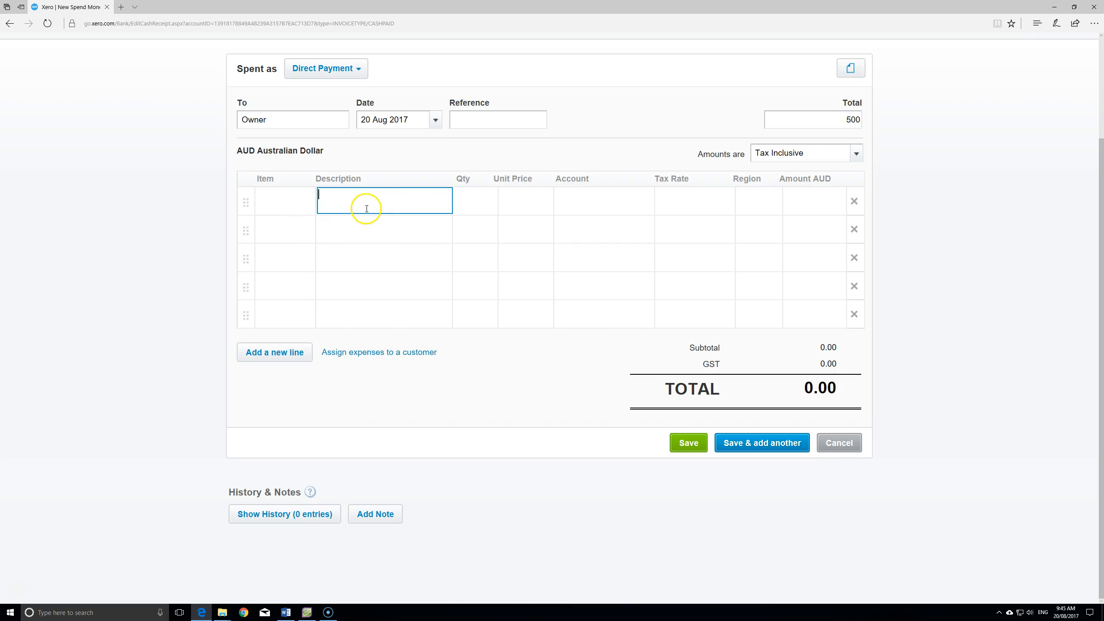
scroll(118, 279, up, 3)
text(Drawings)
key(Tab)
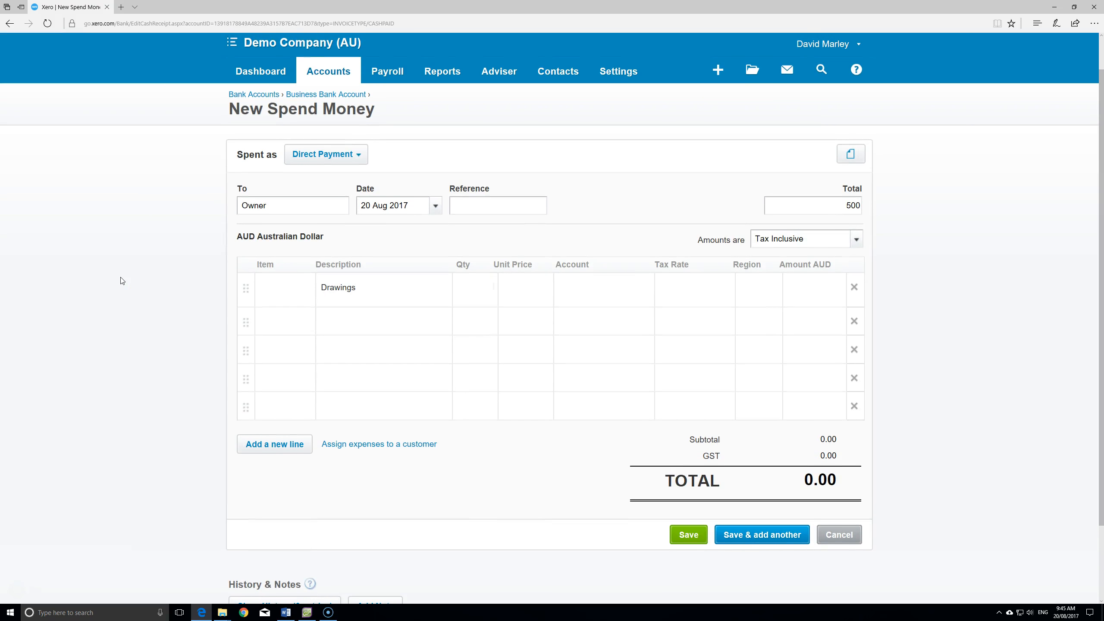
text(1)
key(Tab)
text(500)
click(129, 283)
key(Tab)
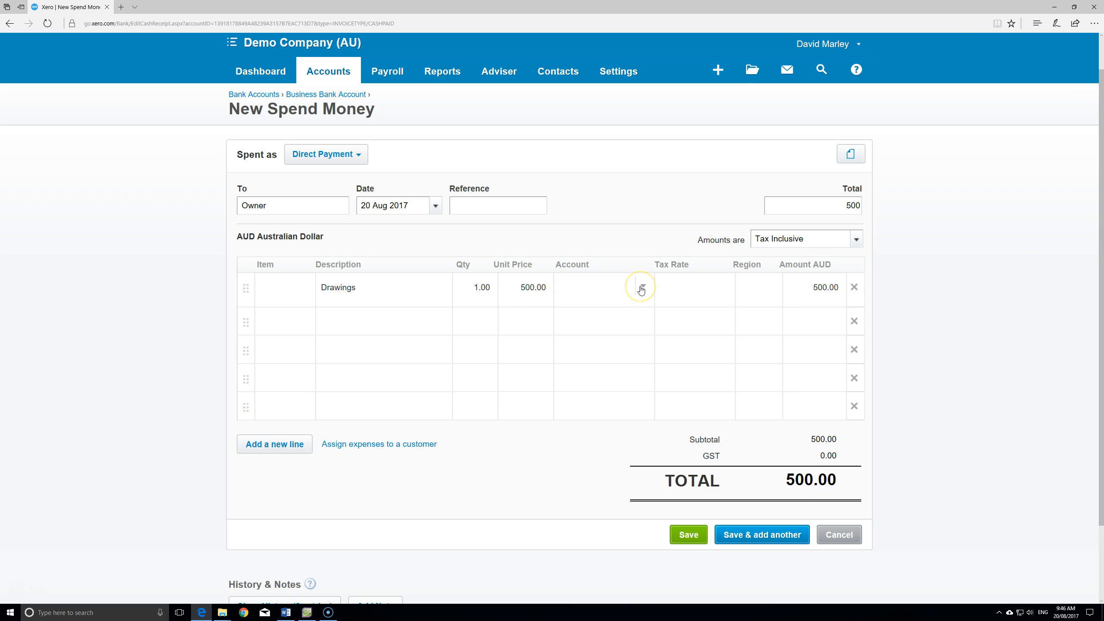
- Code the line to 880 - Owner A Drawings and accept BAS Excluded tax
click(642, 288)
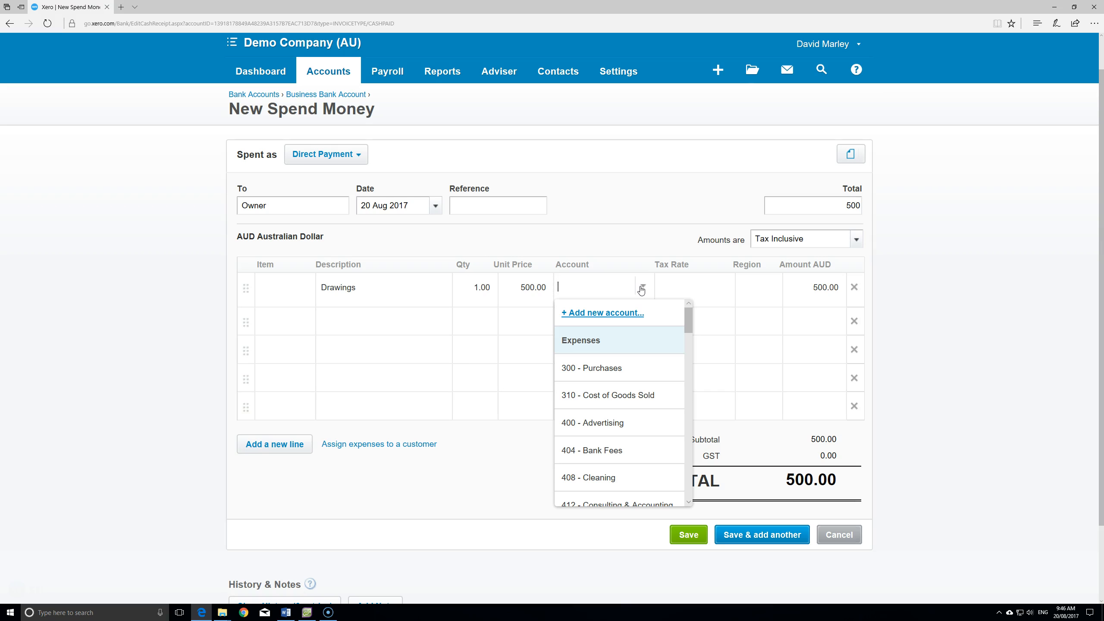
text(308)
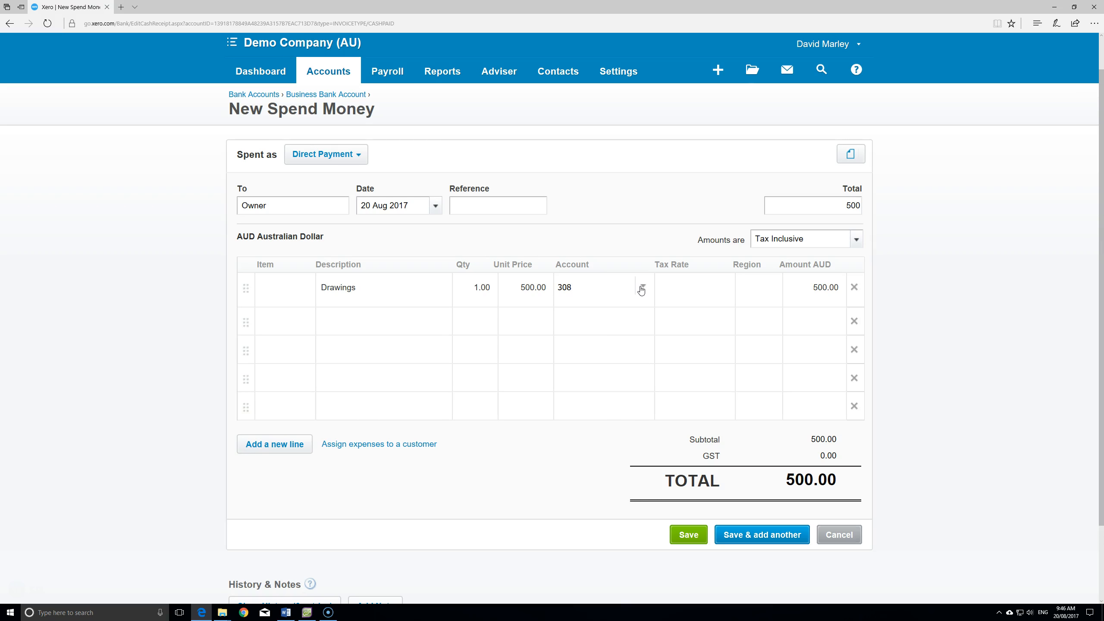
click(601, 289)
text(310)
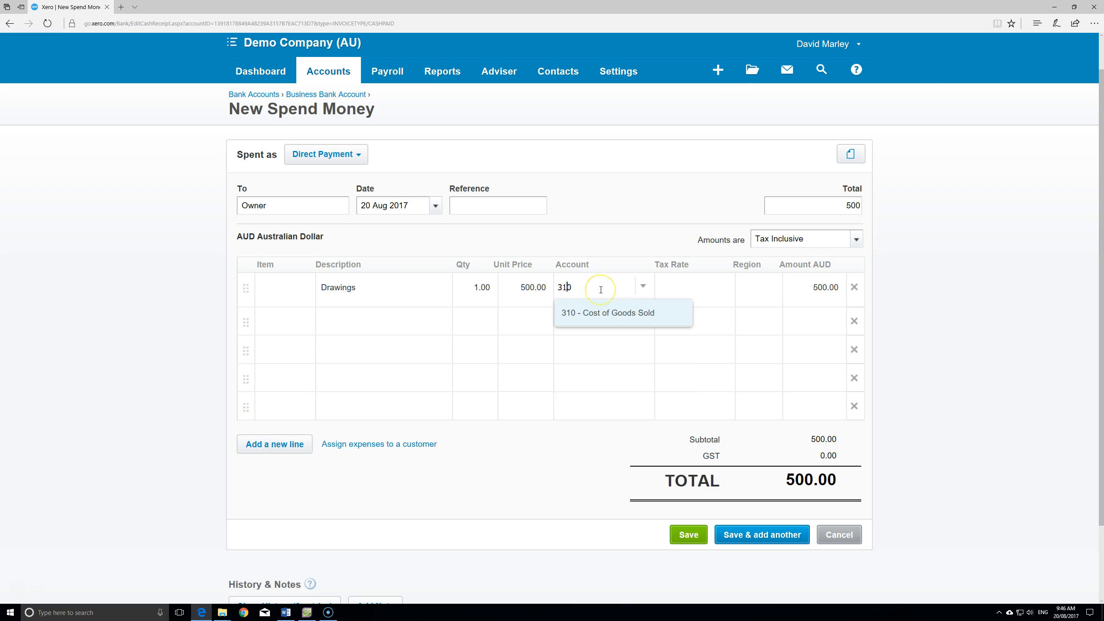
drag(593, 286, 482, 283)
key(BackSpace)
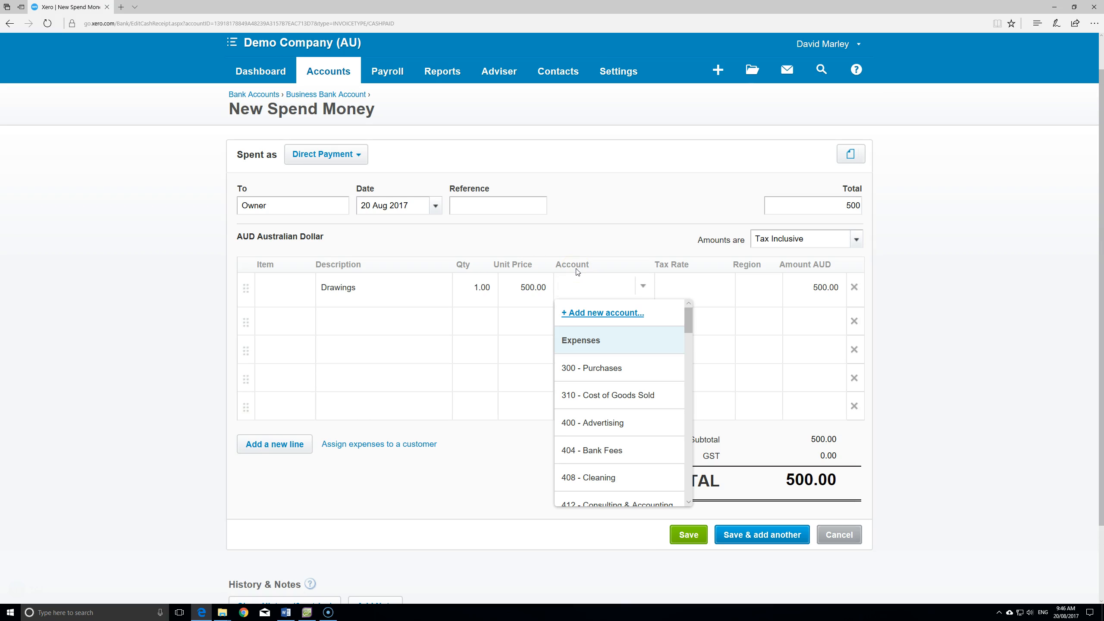
text(Drawings)
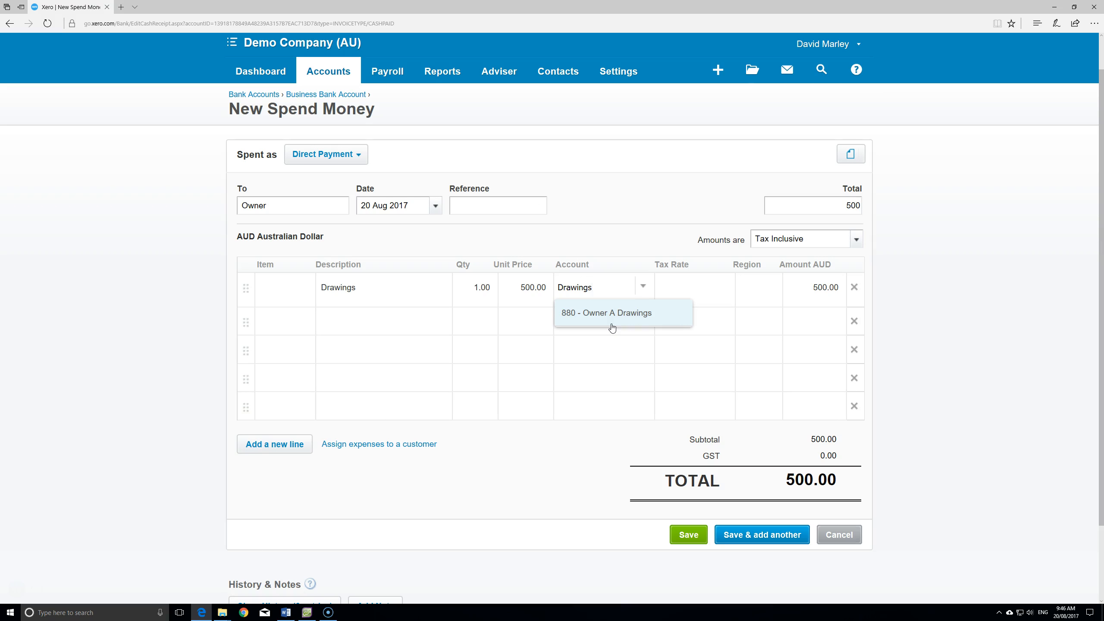
click(612, 324)
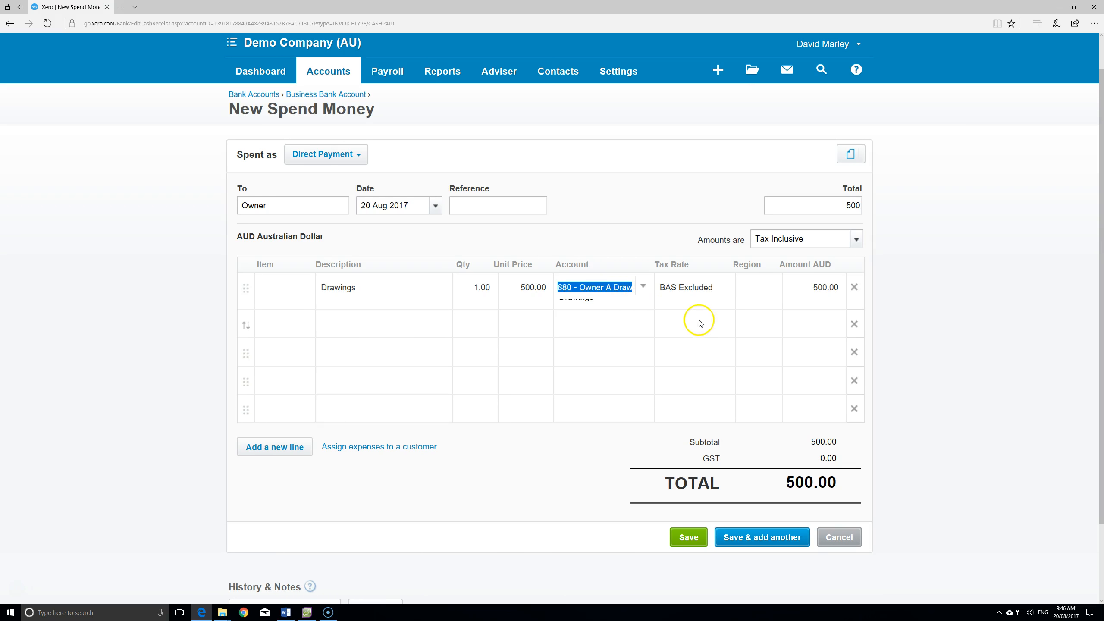
click(692, 292)
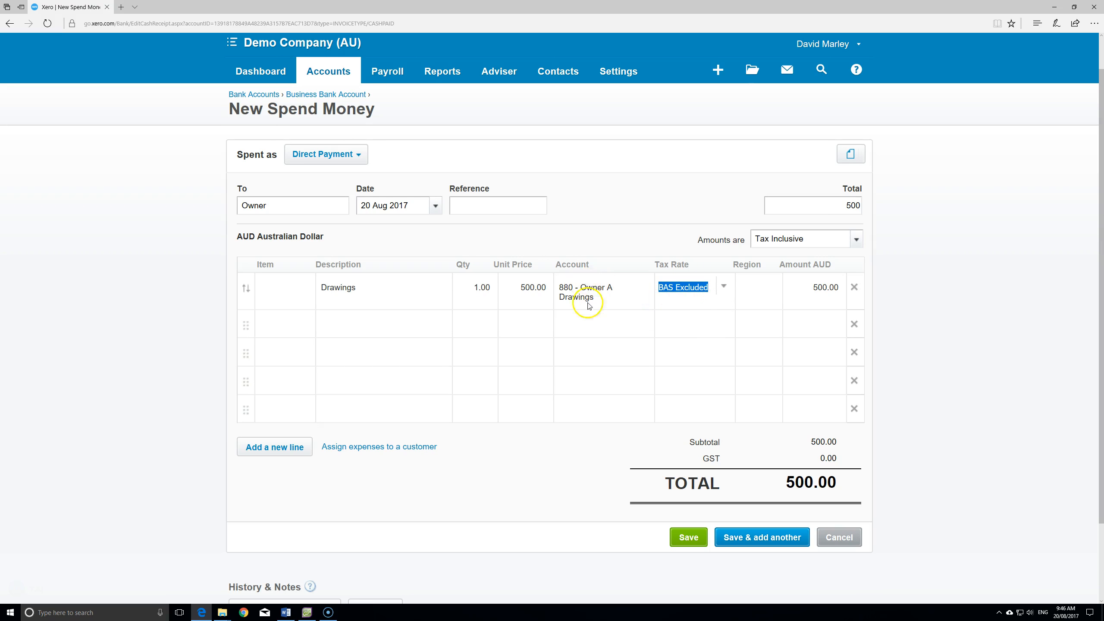
key(Tab)
key(Tab)
key(Tab)
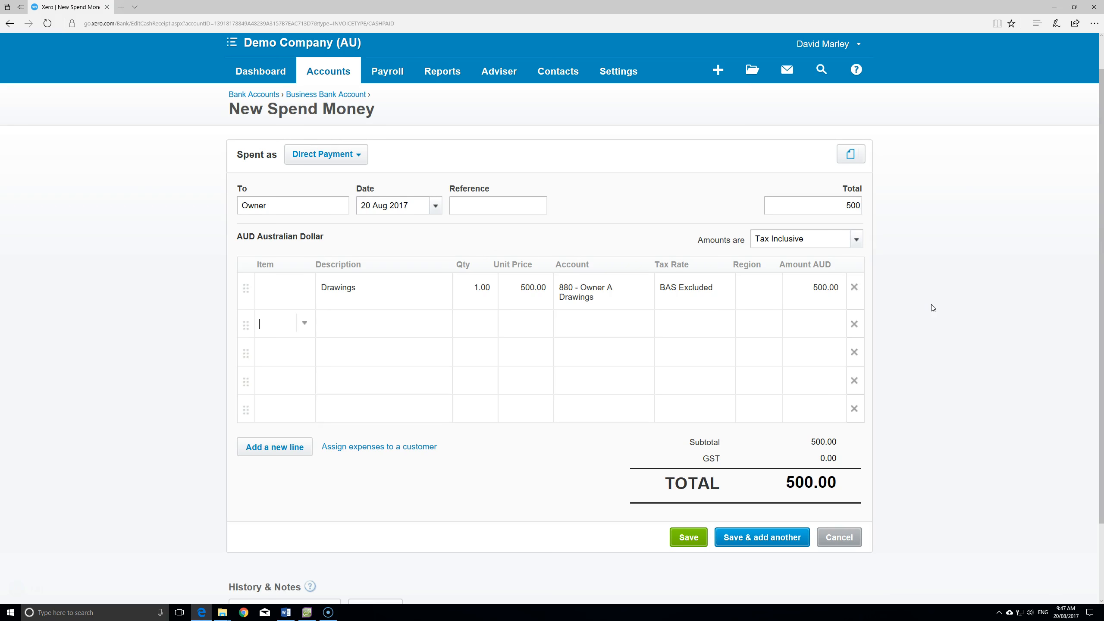
scroll(918, 308, down, 2)
scroll(907, 346, up, 2)
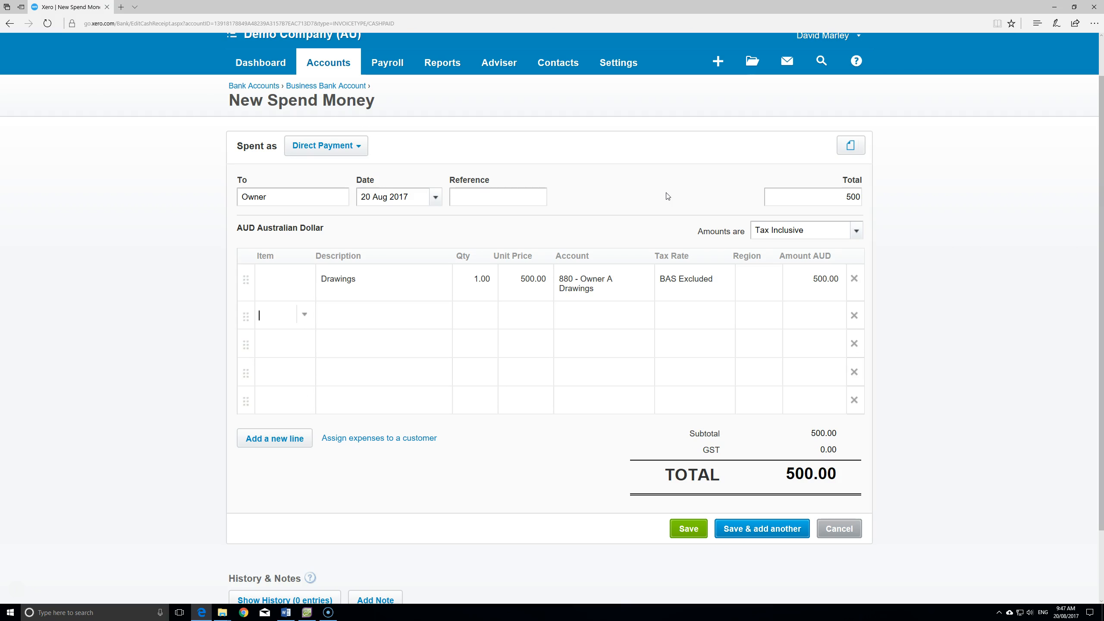
click(454, 222)
click(307, 613)
- Check AccountRight's Spend Money window, then minimise it to return to Xero
click(428, 263)
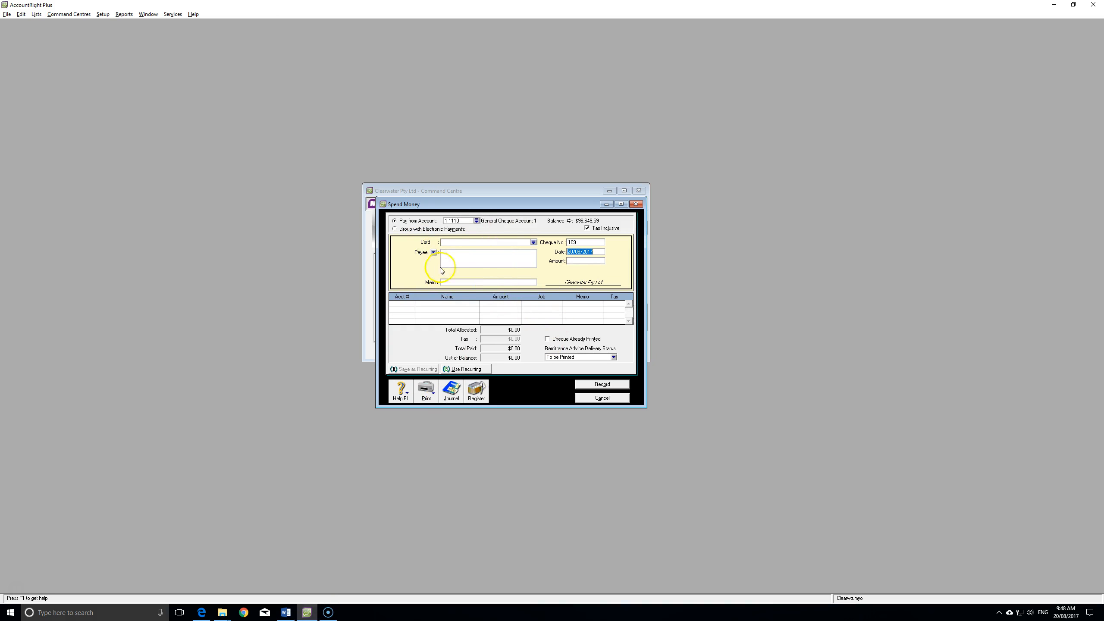
click(305, 616)
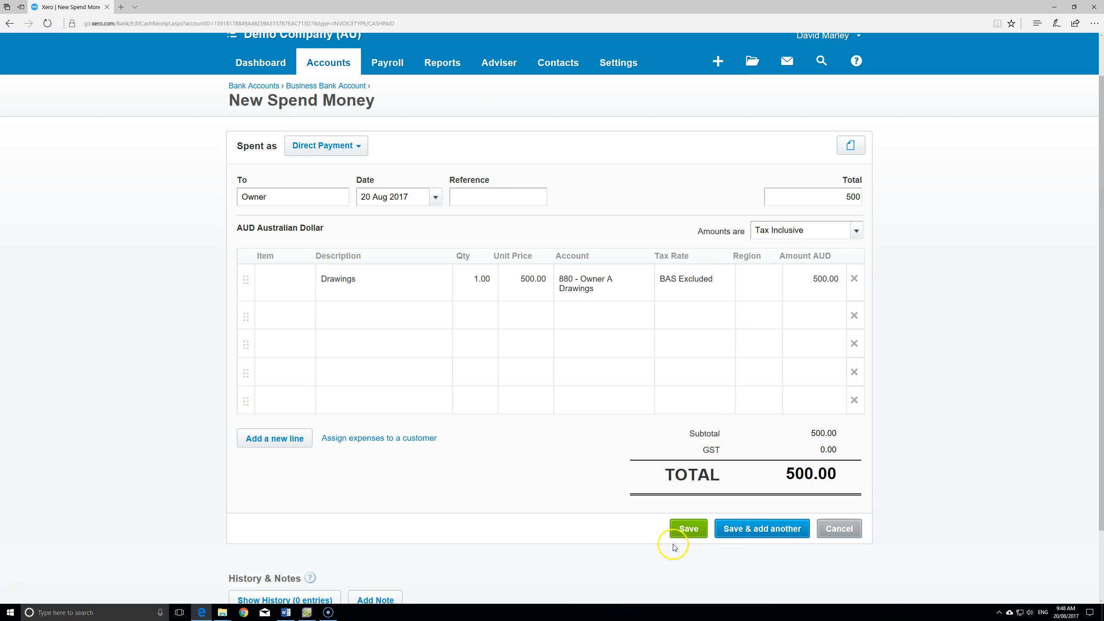
- Save the 500.00 Owner spend money and check its unreconciled row under Account transactions
click(682, 531)
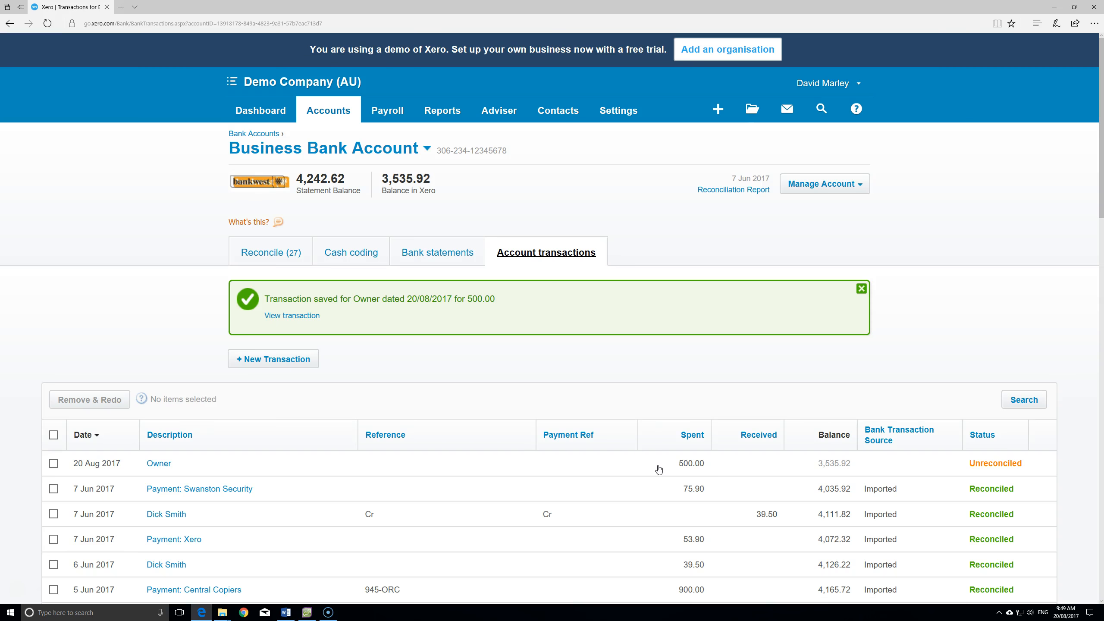
scroll(659, 469, down, 4)
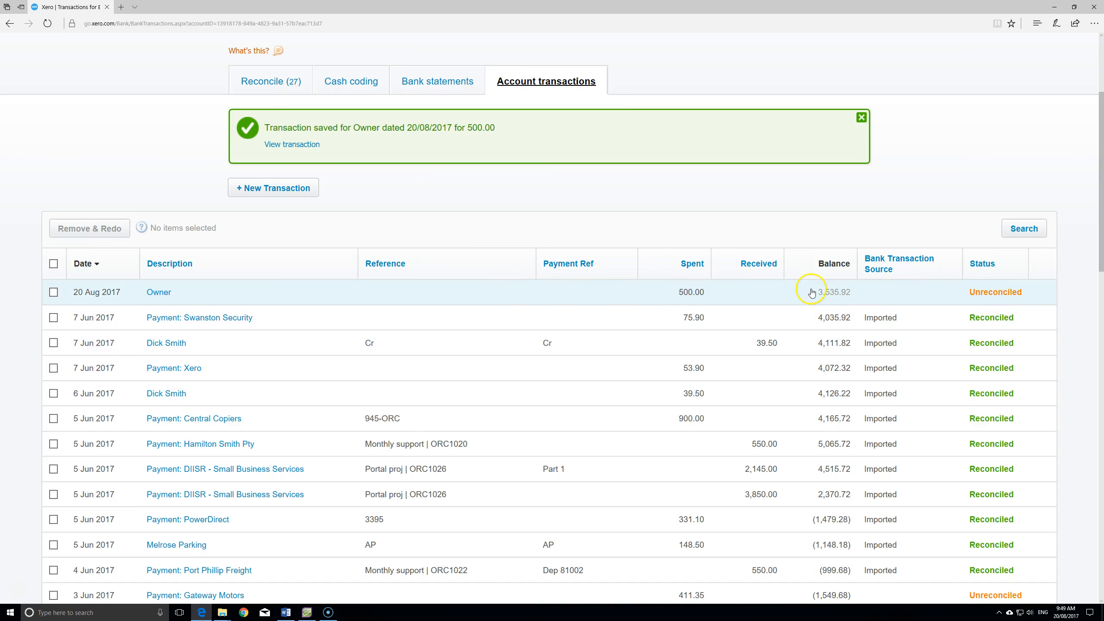
scroll(518, 306, up, 3)
scroll(565, 324, down, 3)
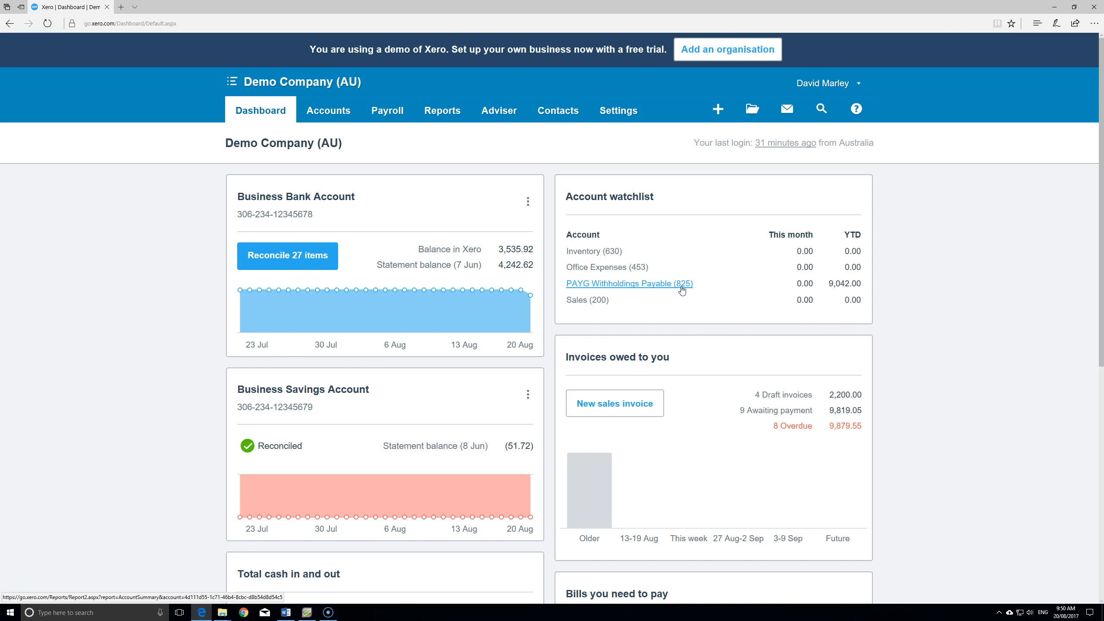
- Start reconciling the Business Bank Account's 27 items
click(282, 261)
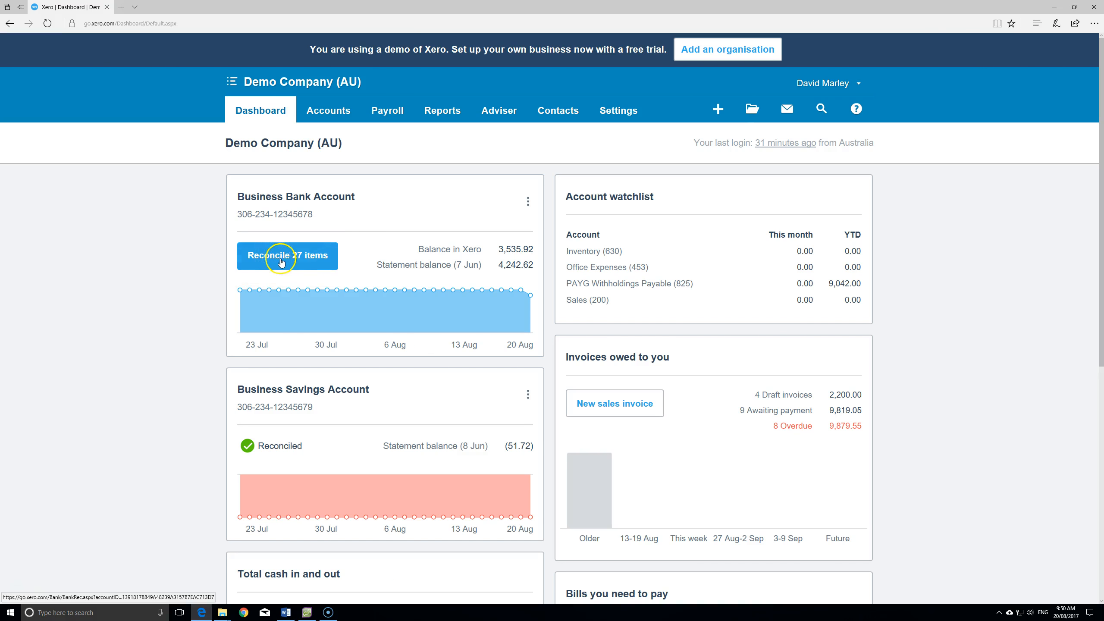
click(301, 262)
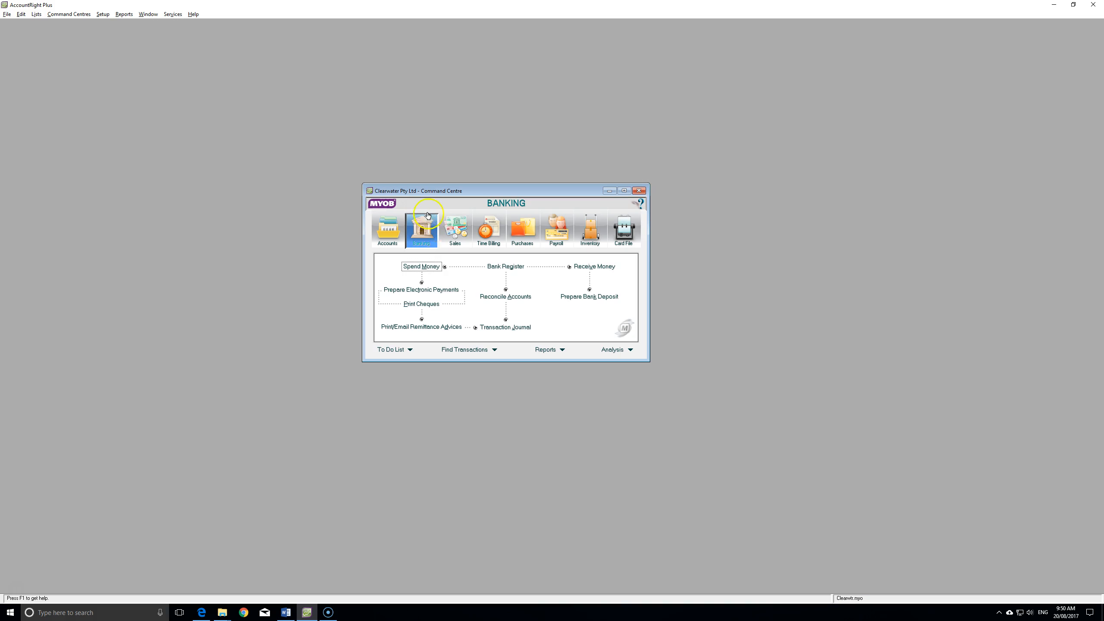
- Undo the last reconciliation in AccountRight's Reconcile Accounts window
click(505, 296)
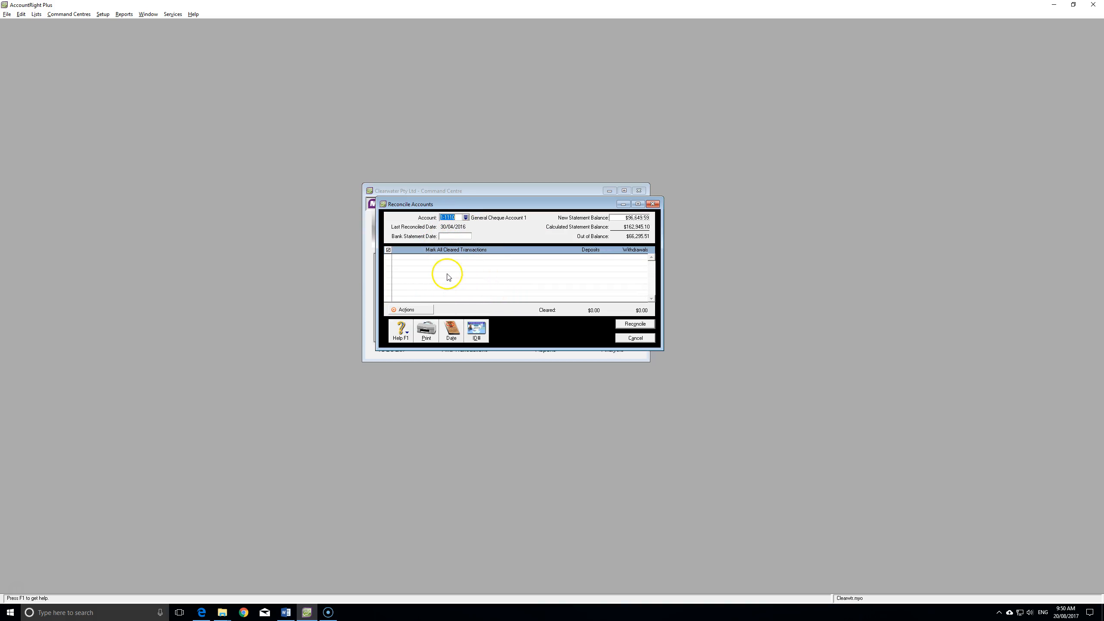
click(411, 310)
click(464, 312)
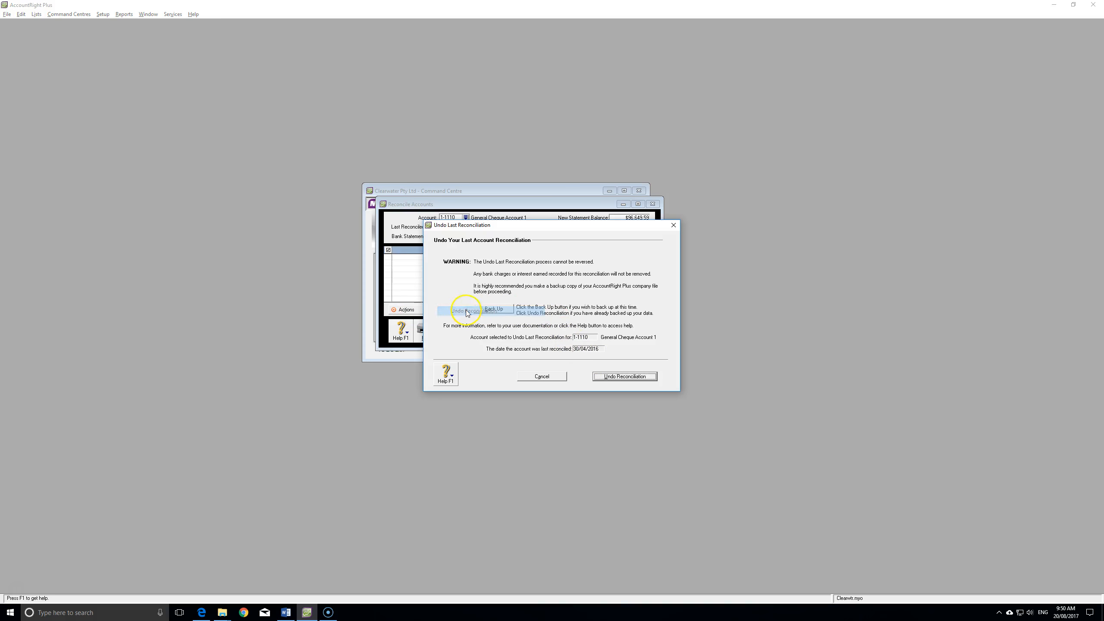
click(622, 376)
click(549, 324)
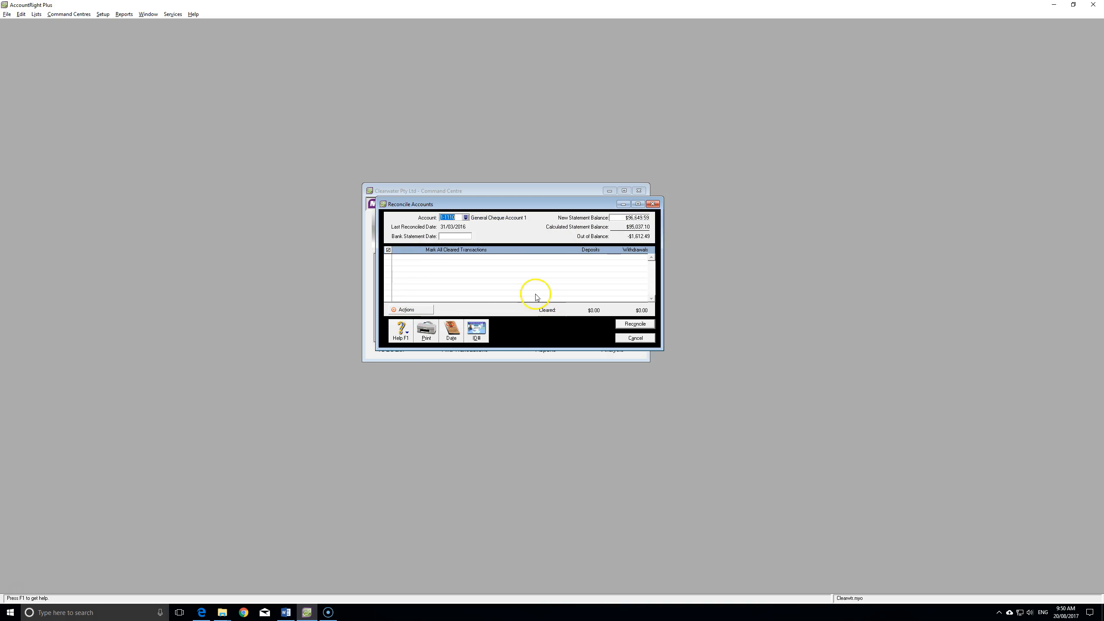
- Load cleared transactions for statement date 30/04/2016, enlarge the list, and return to Xero
click(456, 236)
text(30)
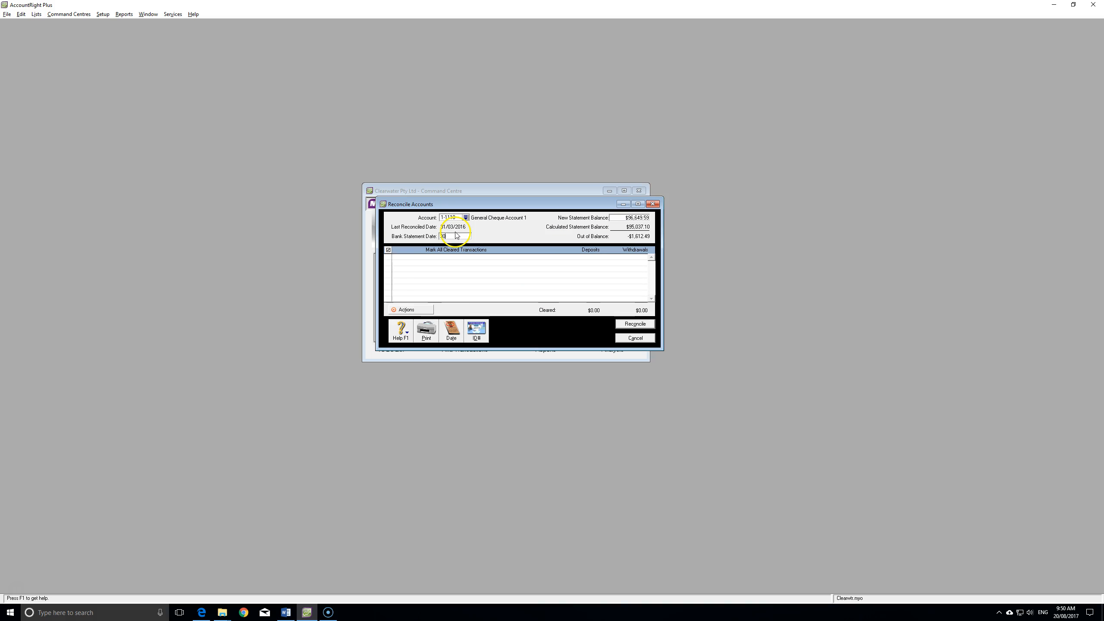
text(/04/2016)
key(Tab)
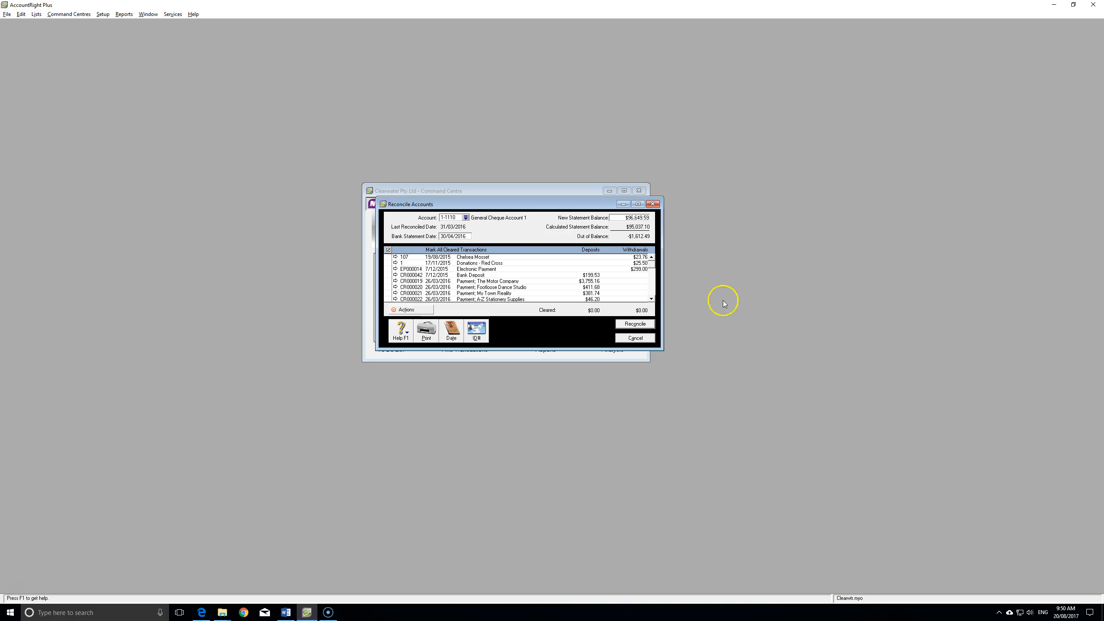
drag(664, 355, 725, 548)
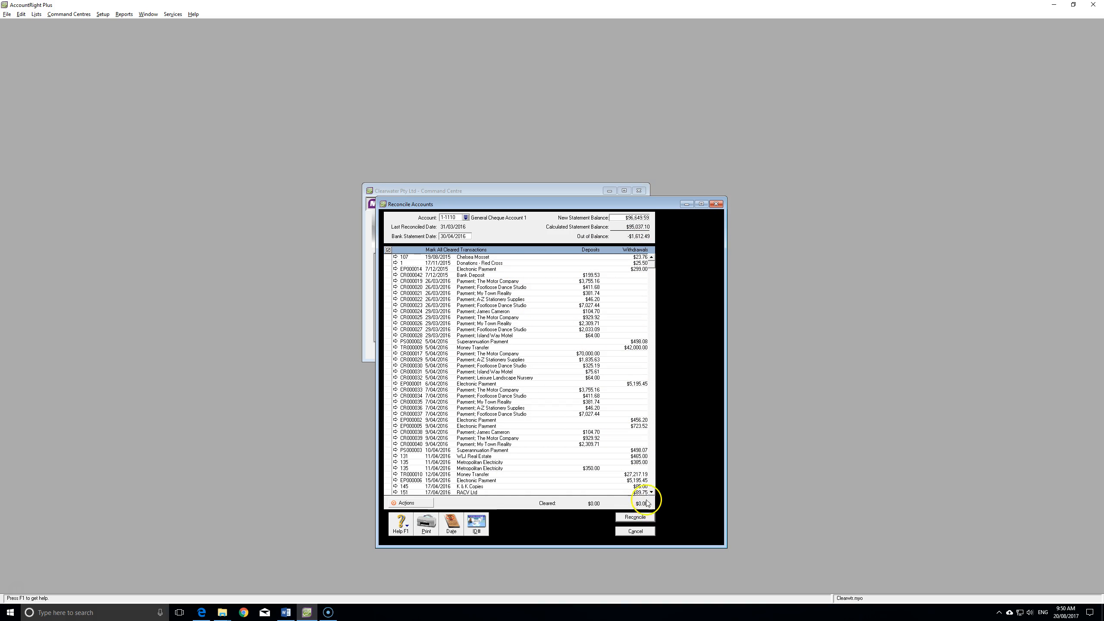
key(alt+Tab)
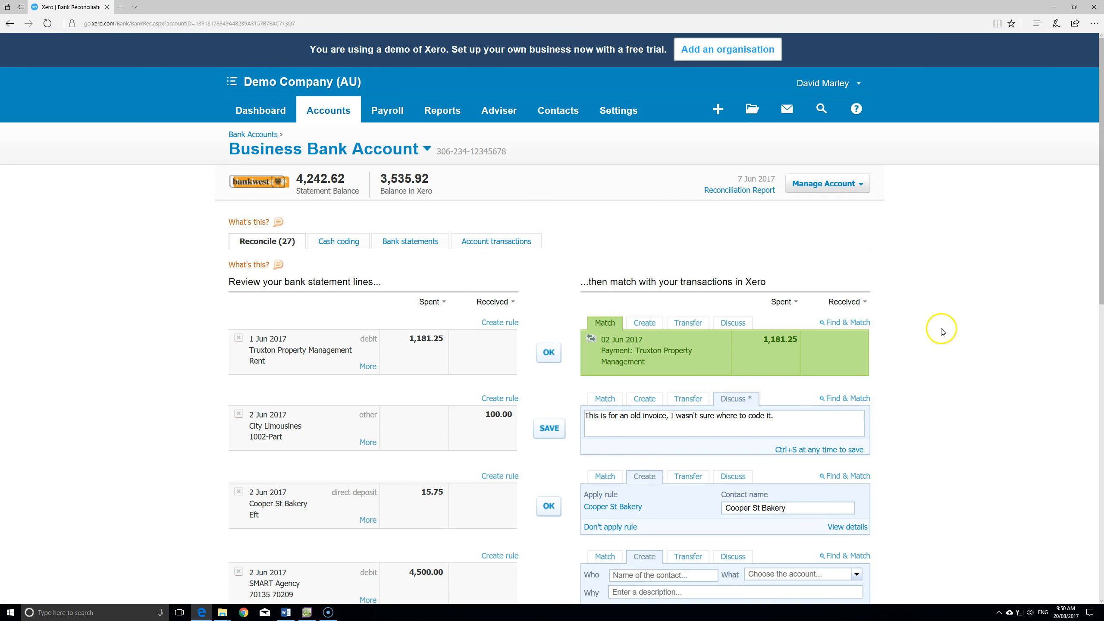
scroll(941, 330, down, 2)
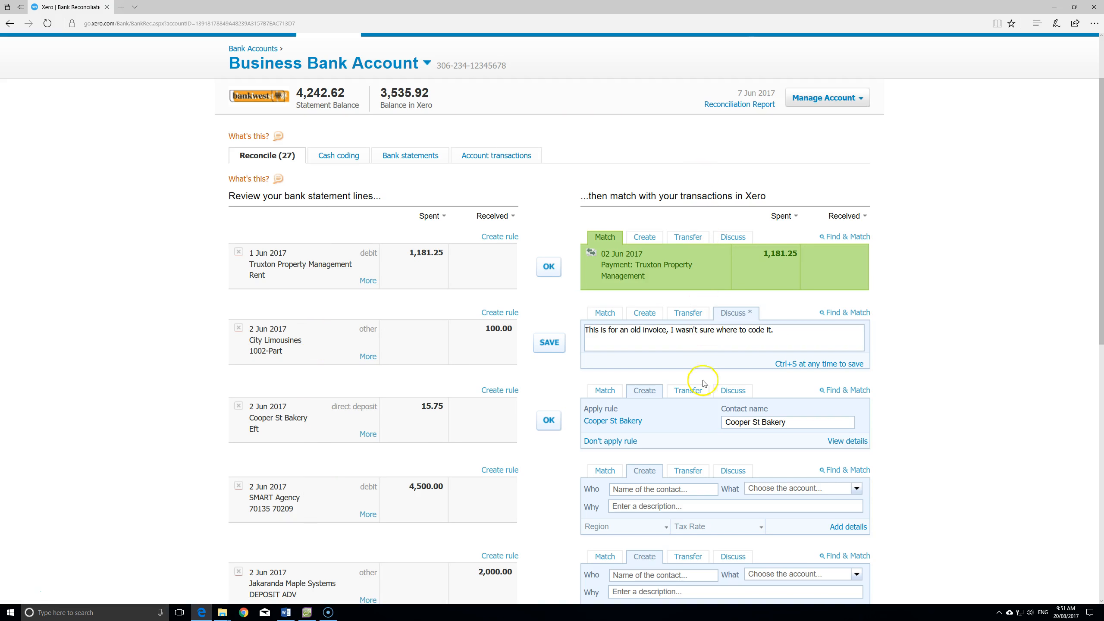
key(alt+Tab)
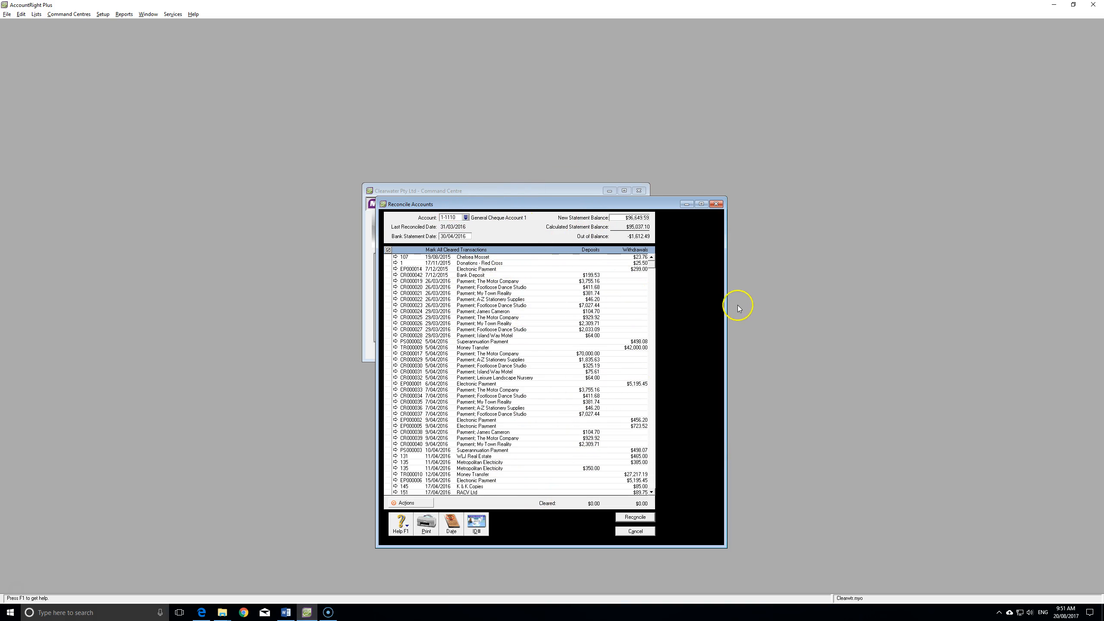
key(alt+Tab)
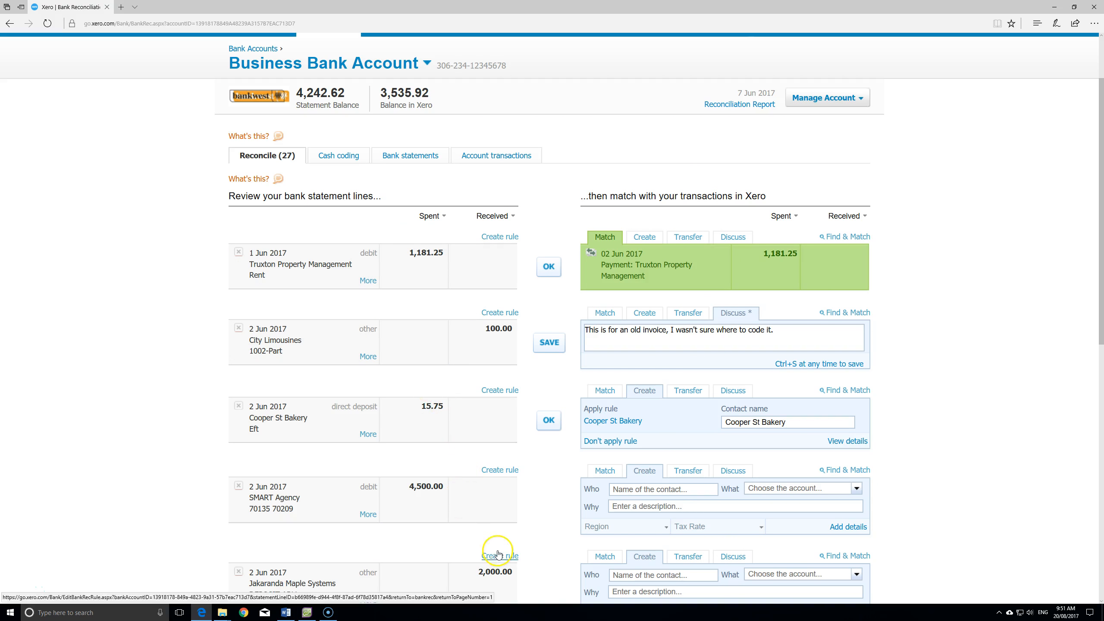
scroll(192, 348, up, 3)
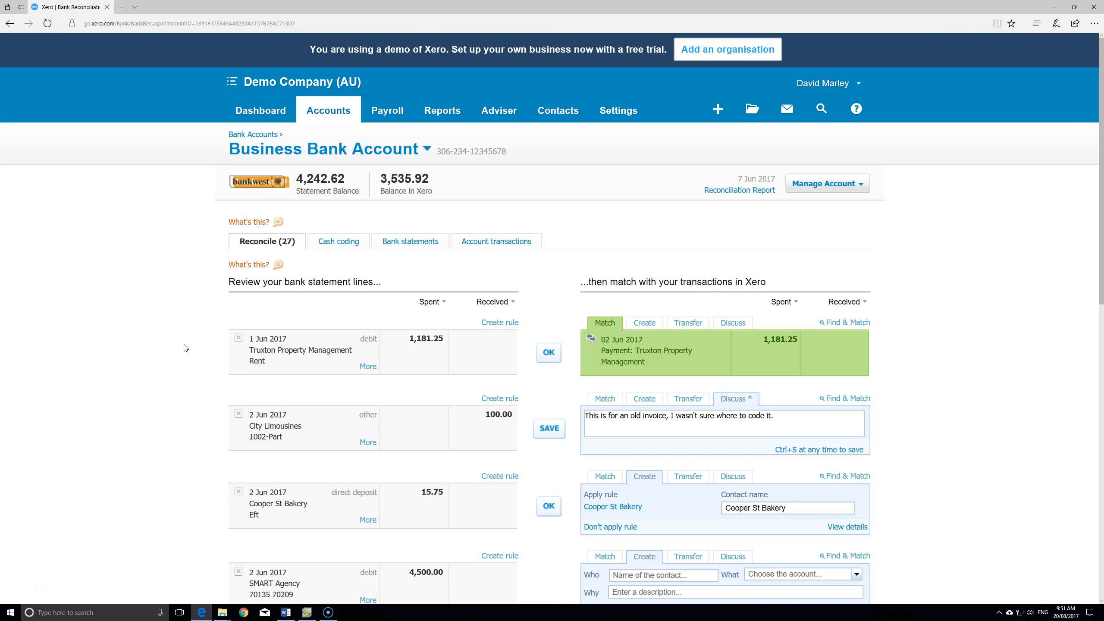
key(alt+Tab)
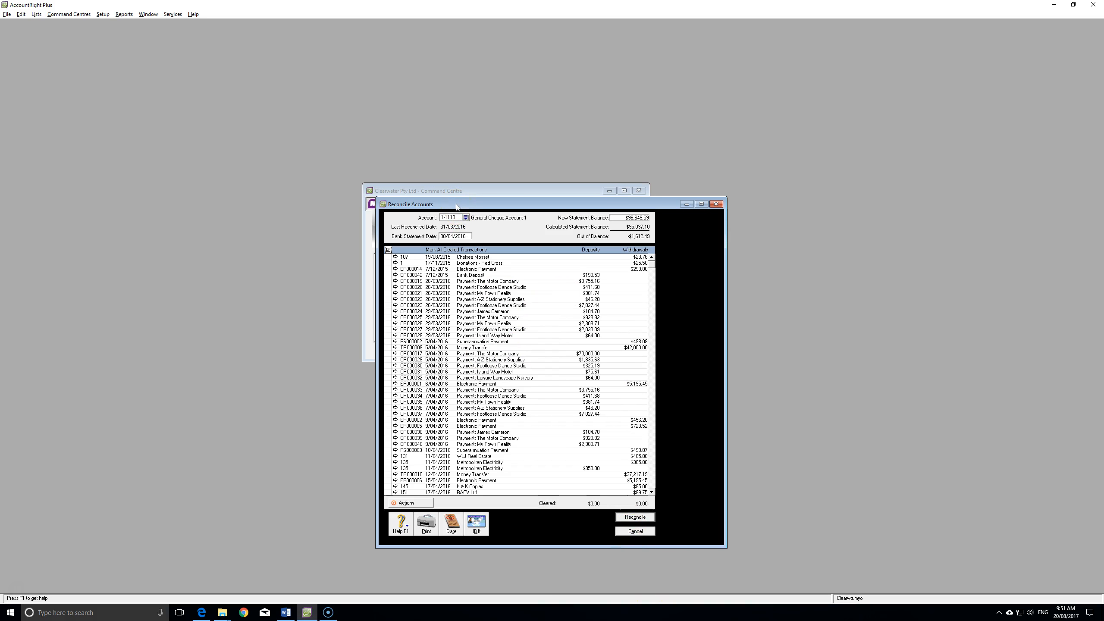
key(alt+Tab)
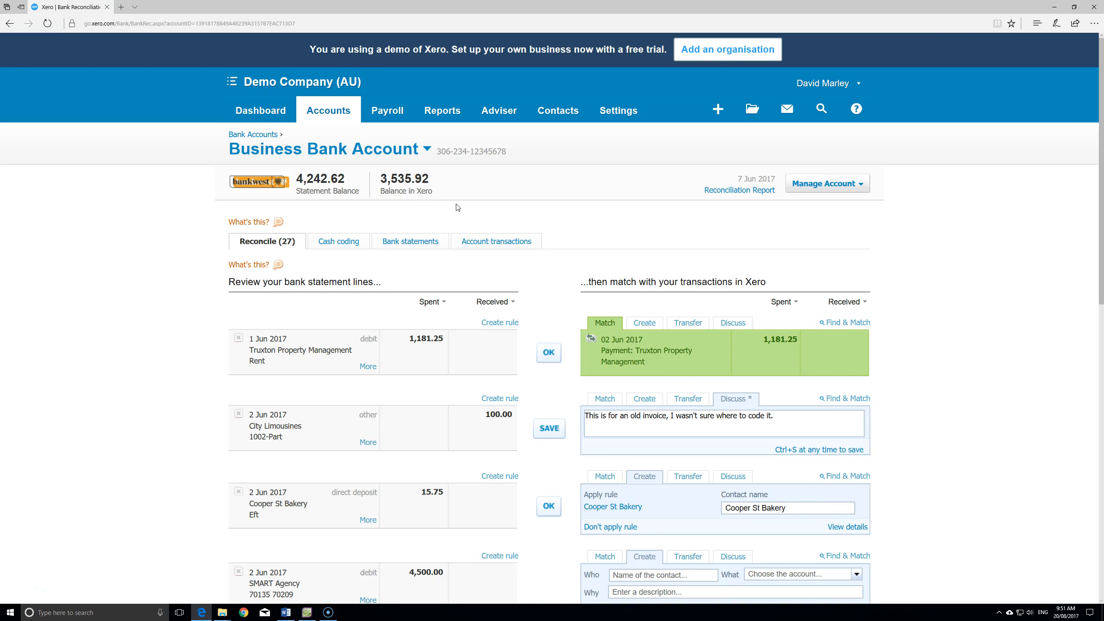
scroll(457, 208, down, 2)
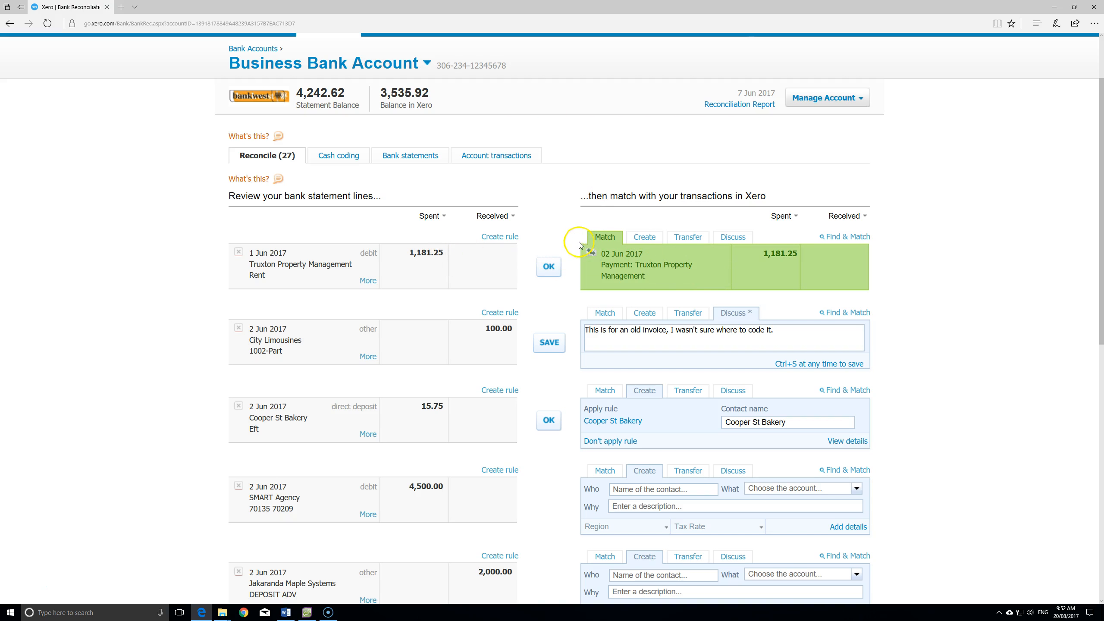
- Reconcile the 1,181.25 Truxton Property Management rent line, then start matching the 100.00 City Limousines line
click(549, 266)
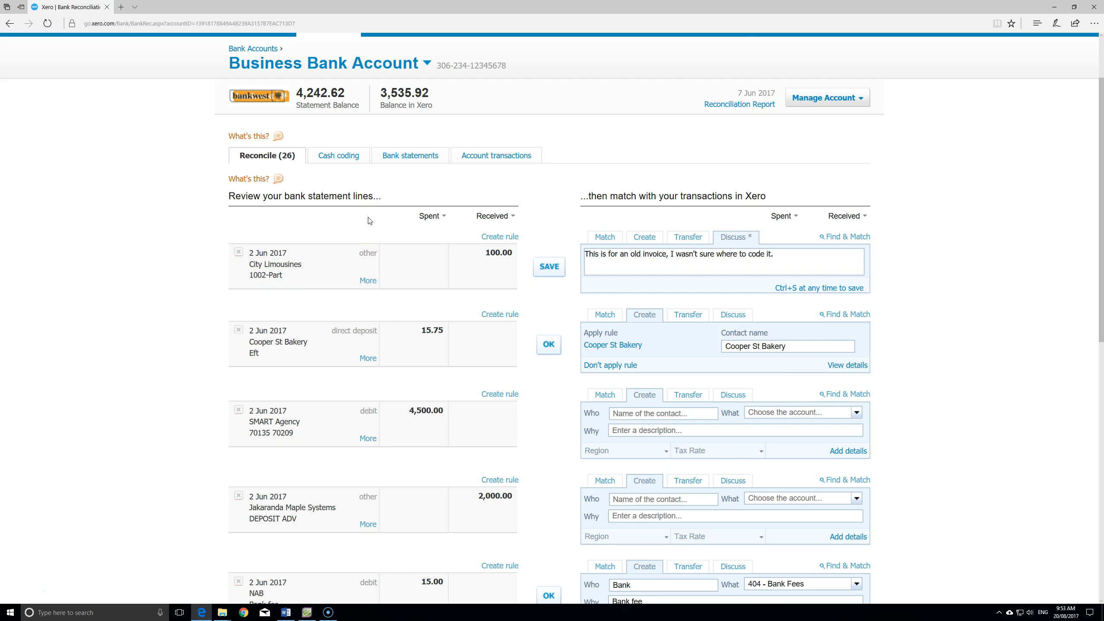
scroll(369, 220, up, 2)
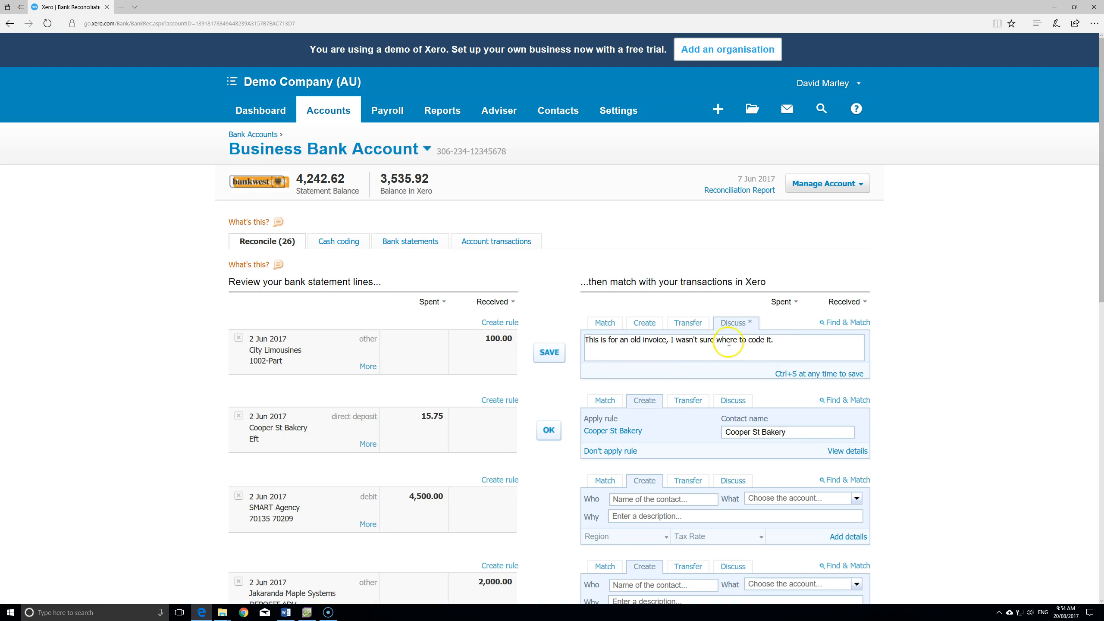
click(606, 323)
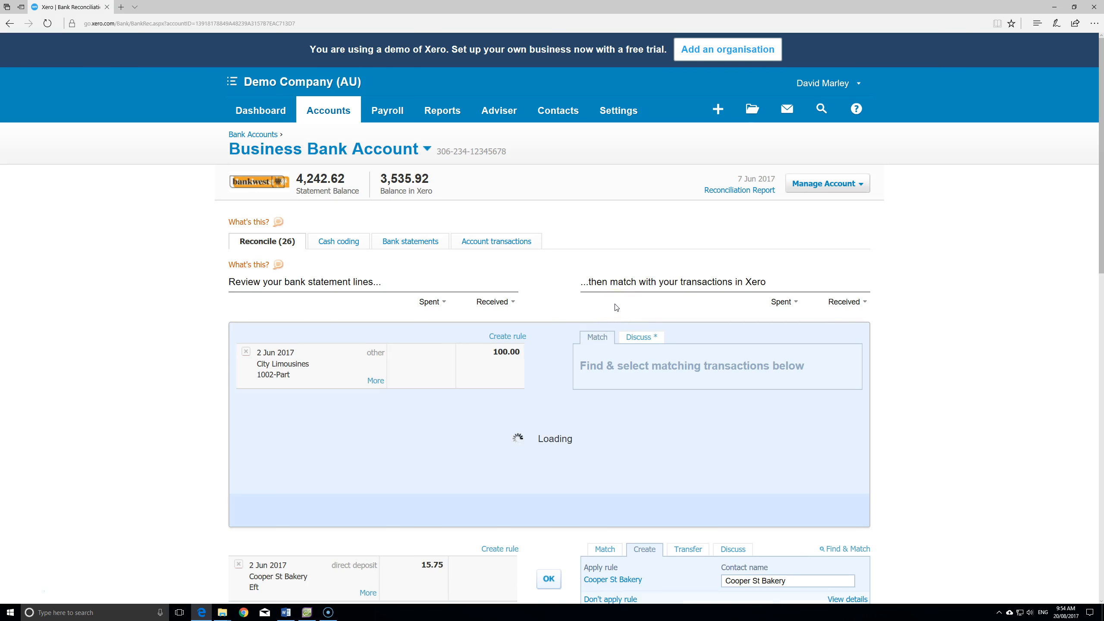
- Match City Limousines to invoice ORC1002's 17 Mar 2017 250.00 receipt, split as a 100.00 part payment
scroll(616, 304, down, 2)
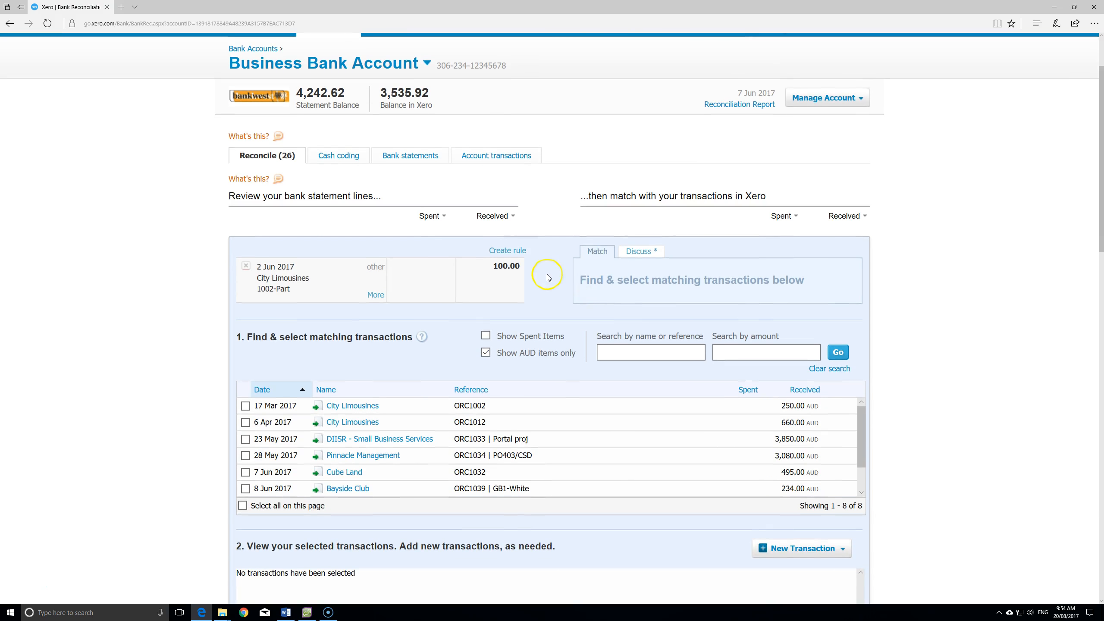
double_click(266, 290)
drag(490, 406, 469, 406)
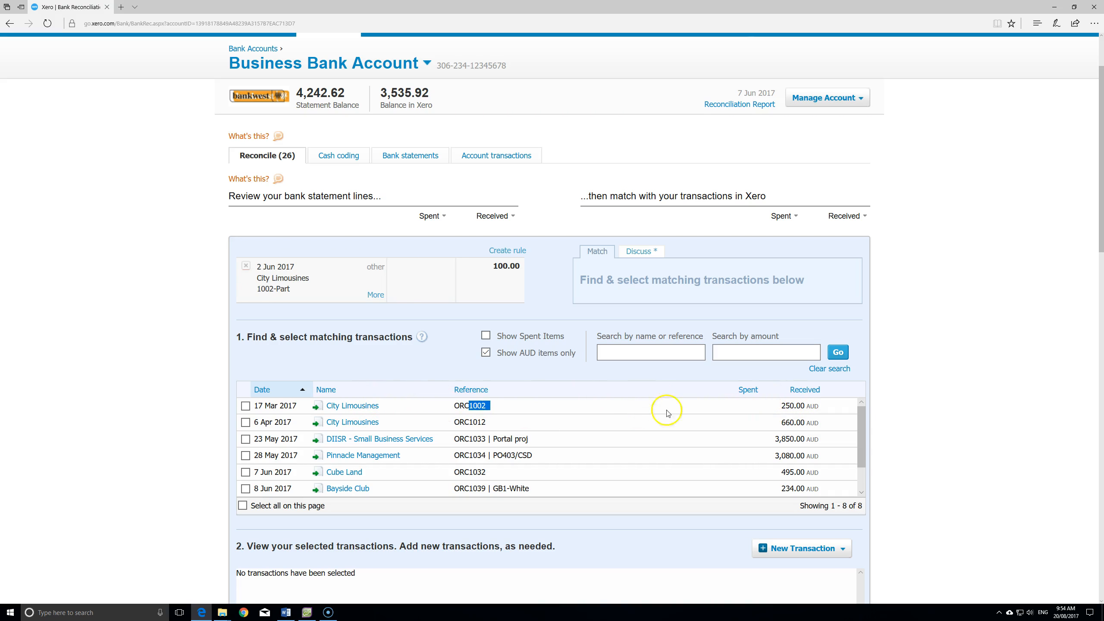
click(245, 407)
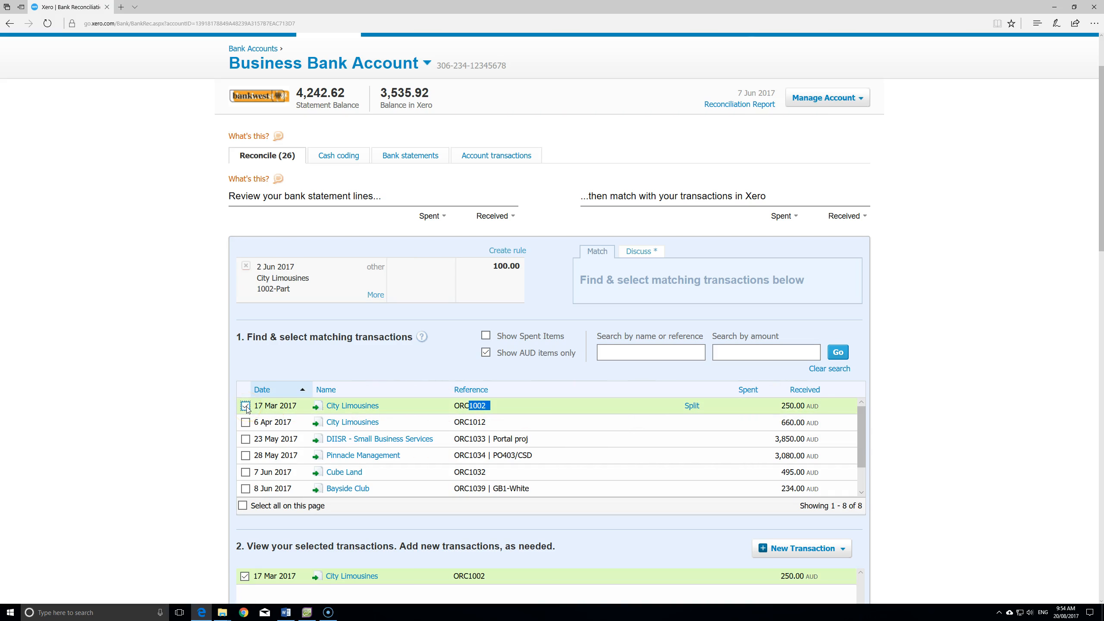
click(509, 406)
click(692, 406)
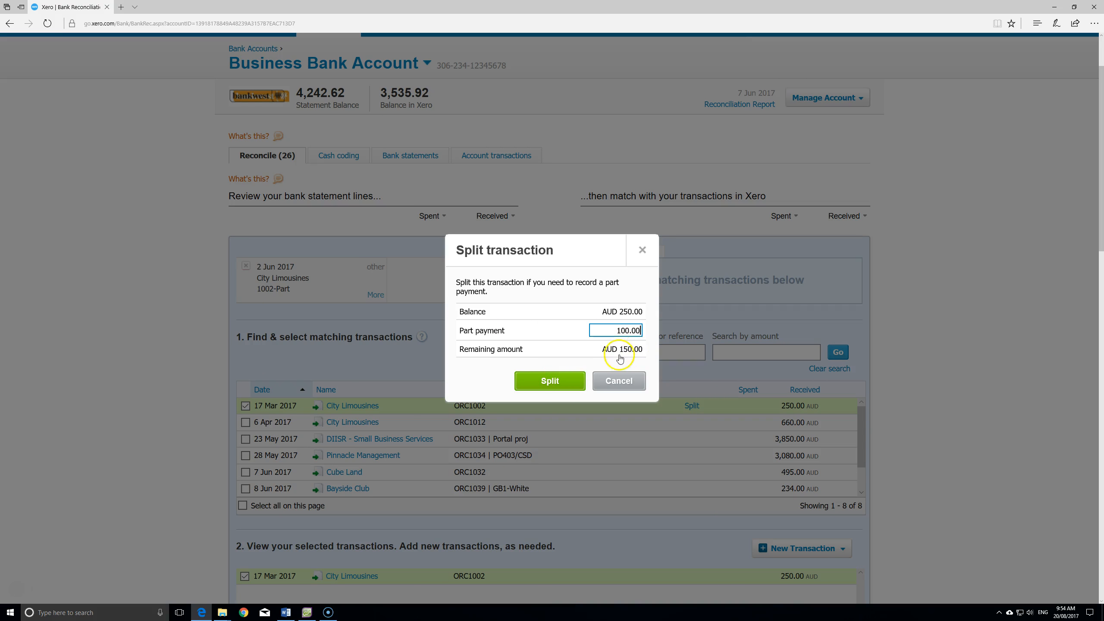
click(561, 376)
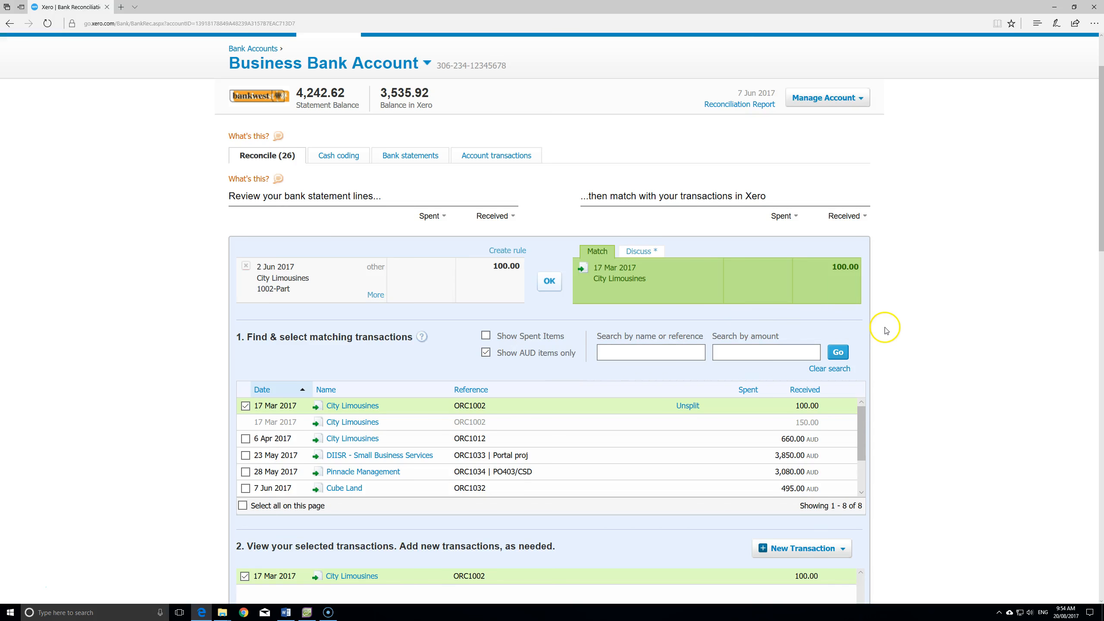
scroll(886, 329, down, 4)
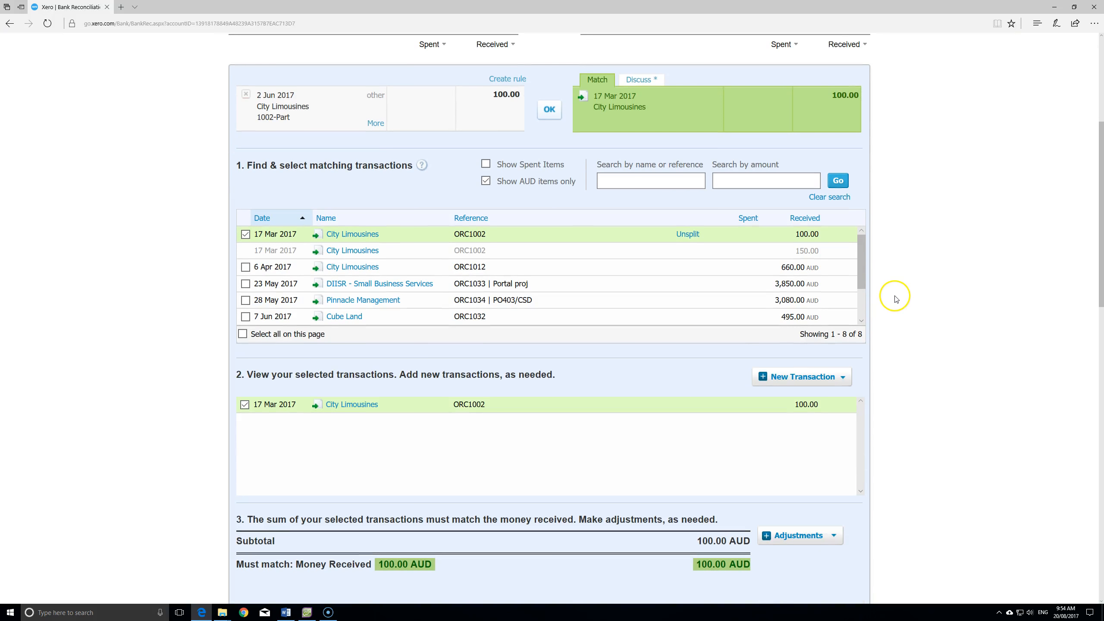
scroll(894, 299, down, 2)
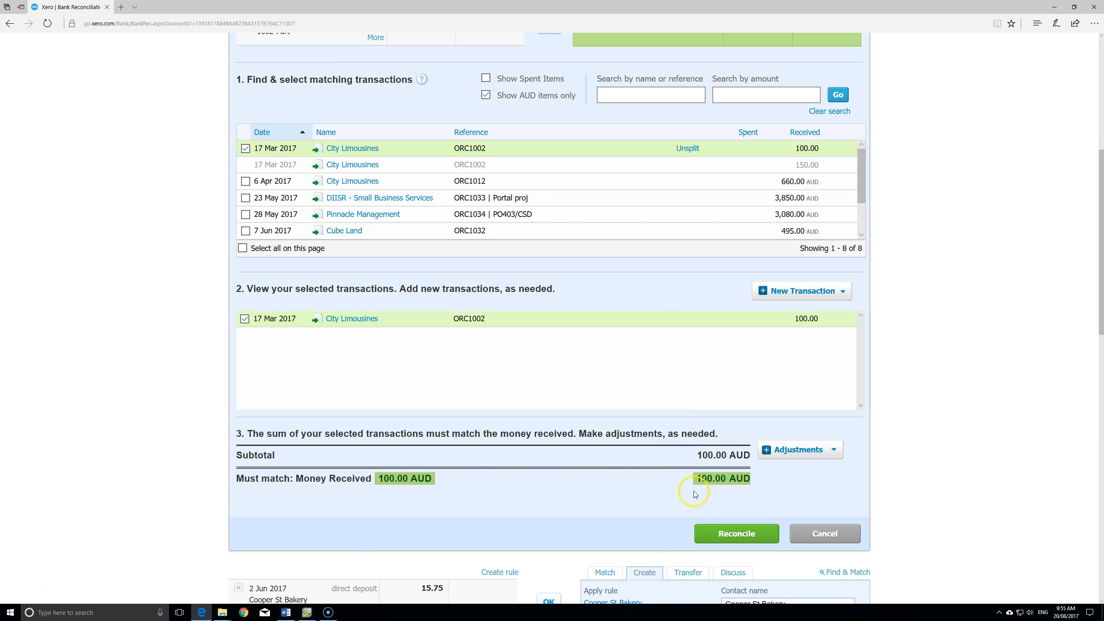
click(744, 539)
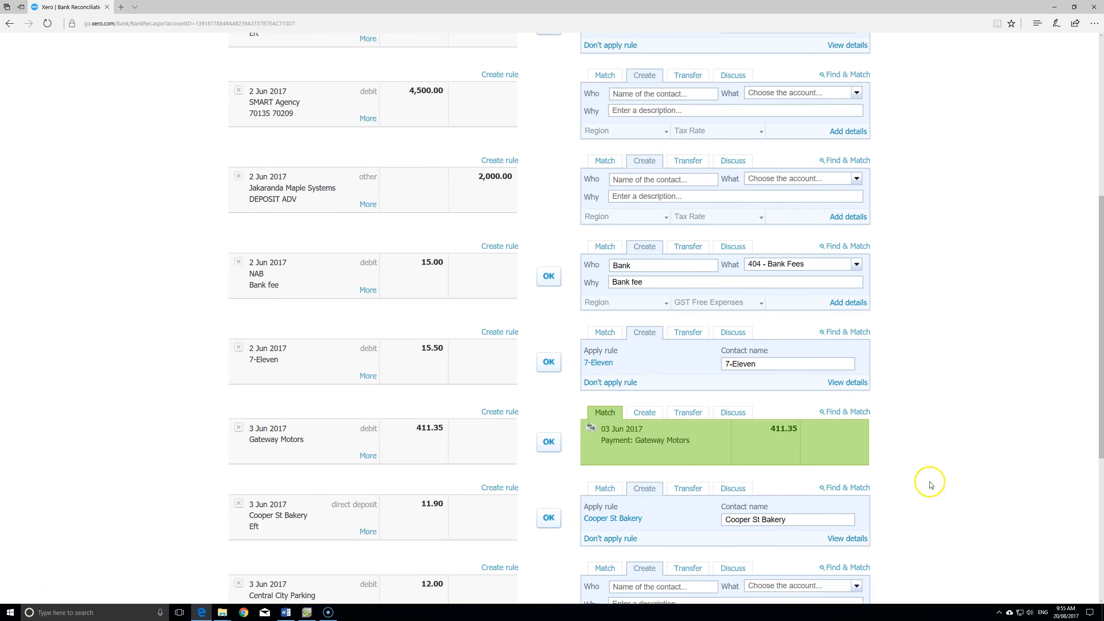
scroll(957, 330, down, 2)
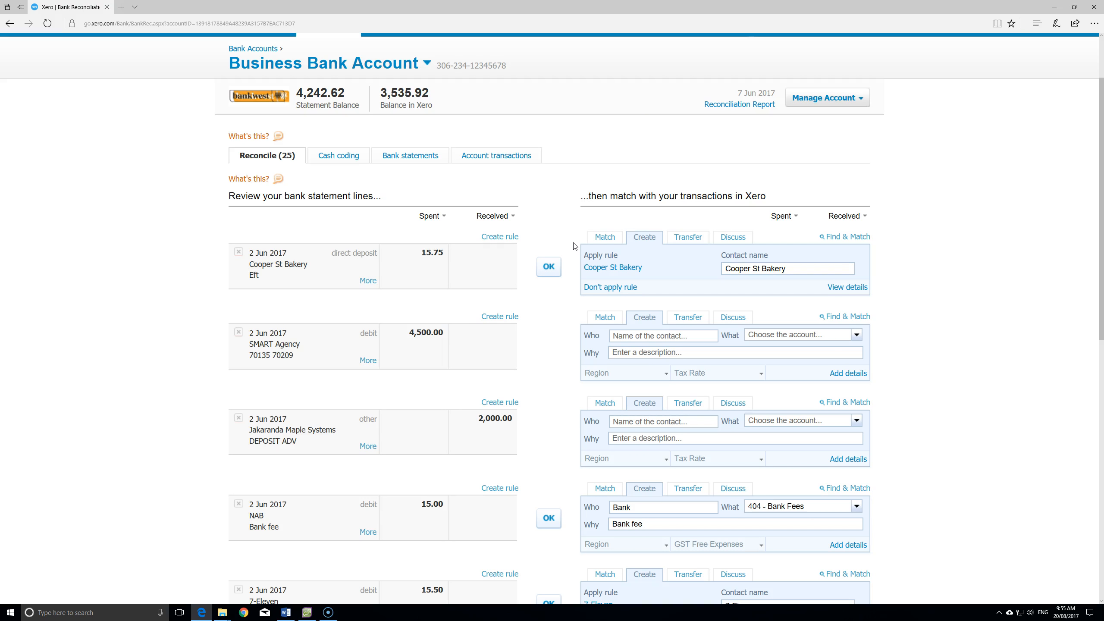
click(613, 269)
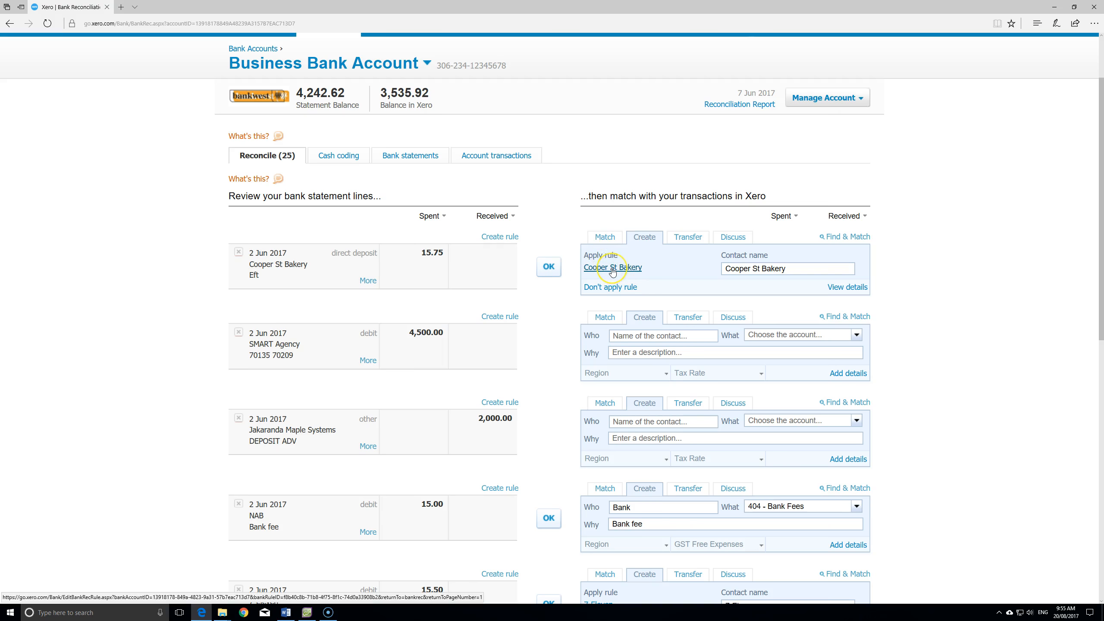
click(608, 270)
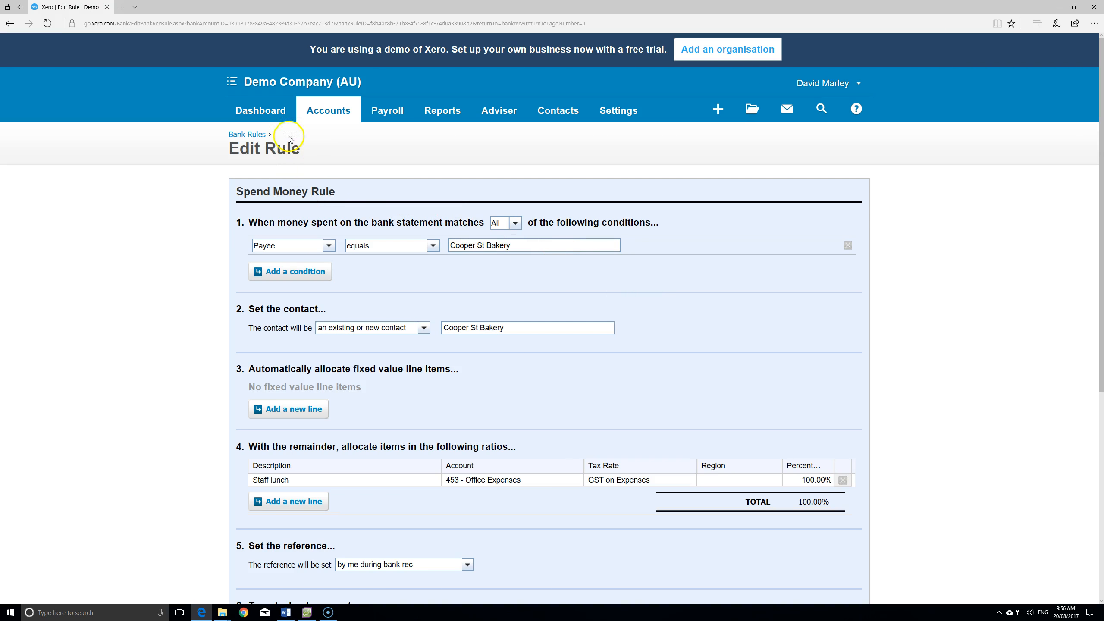
- Save the Cooper St Bakery bank rule for the 15.75 statement line
scroll(671, 229, down, 2)
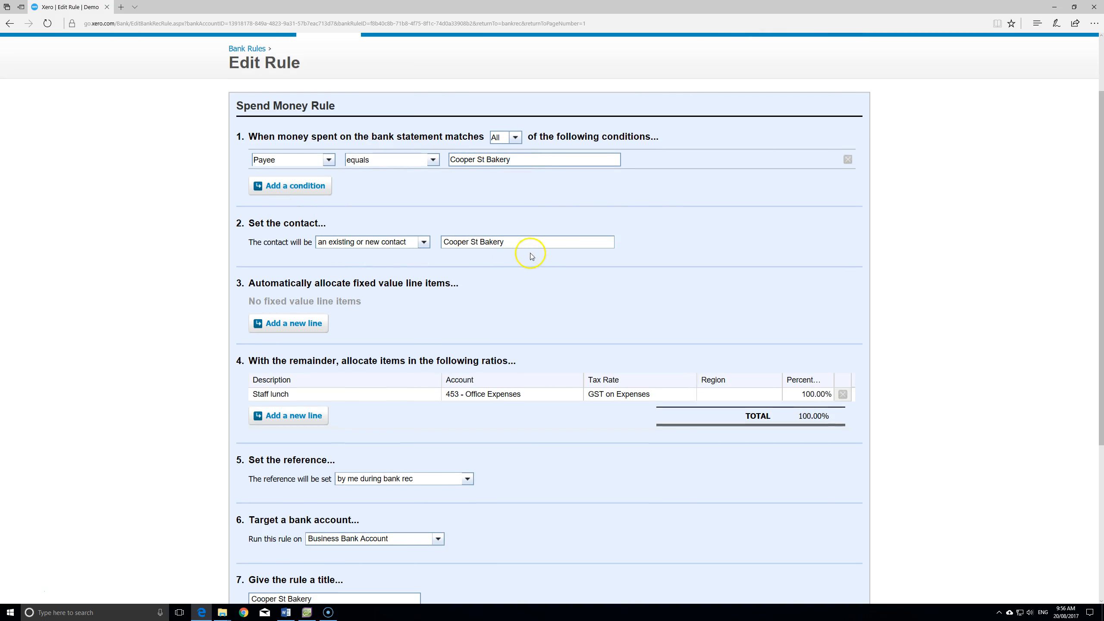
scroll(528, 242, down, 2)
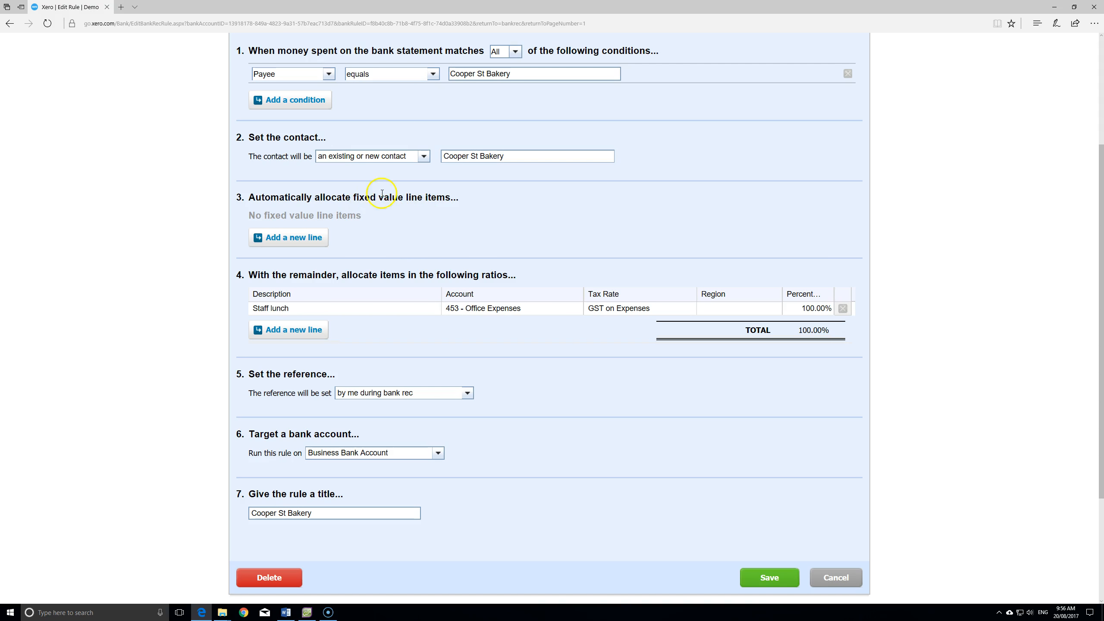
scroll(408, 215, down, 2)
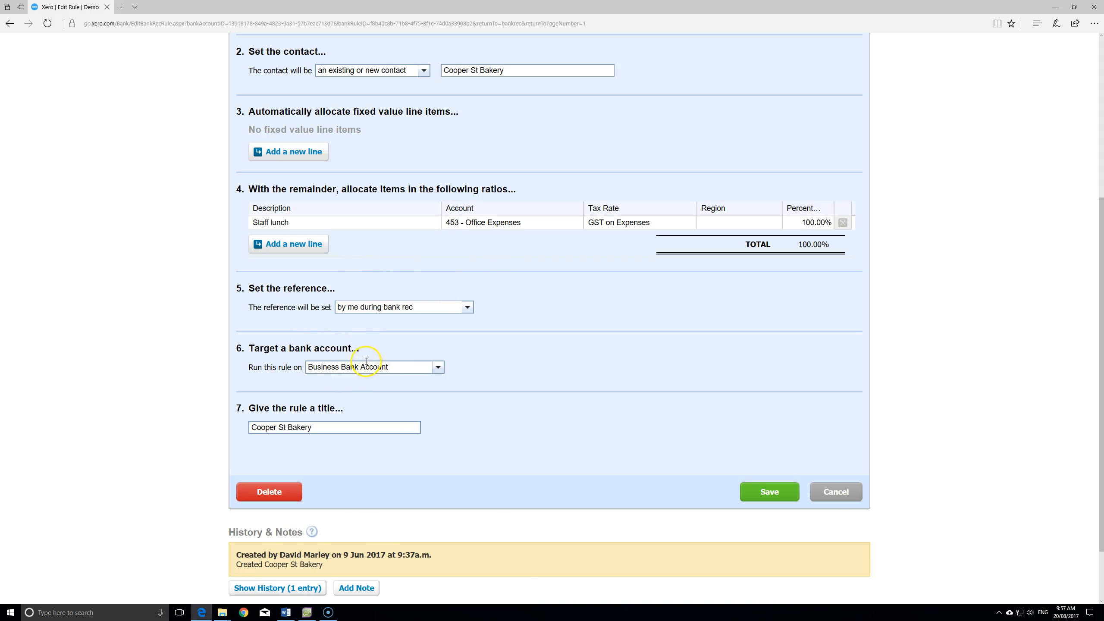
click(775, 496)
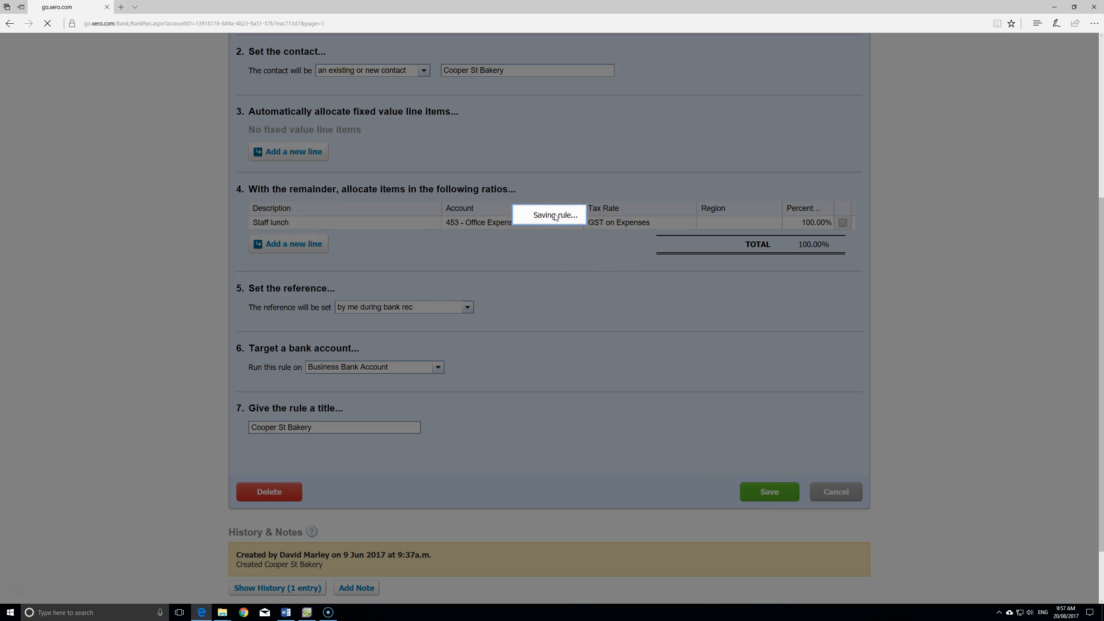
scroll(538, 286, down, 1)
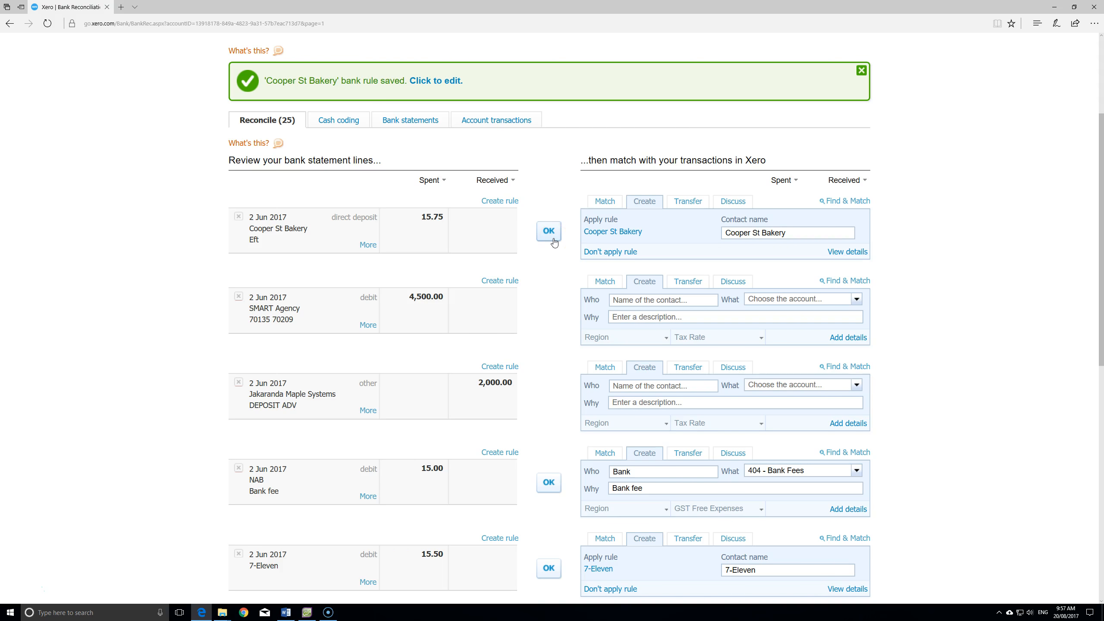
- In AccountRight, close Reconcile Accounts and open a blank Spend Money form
click(307, 612)
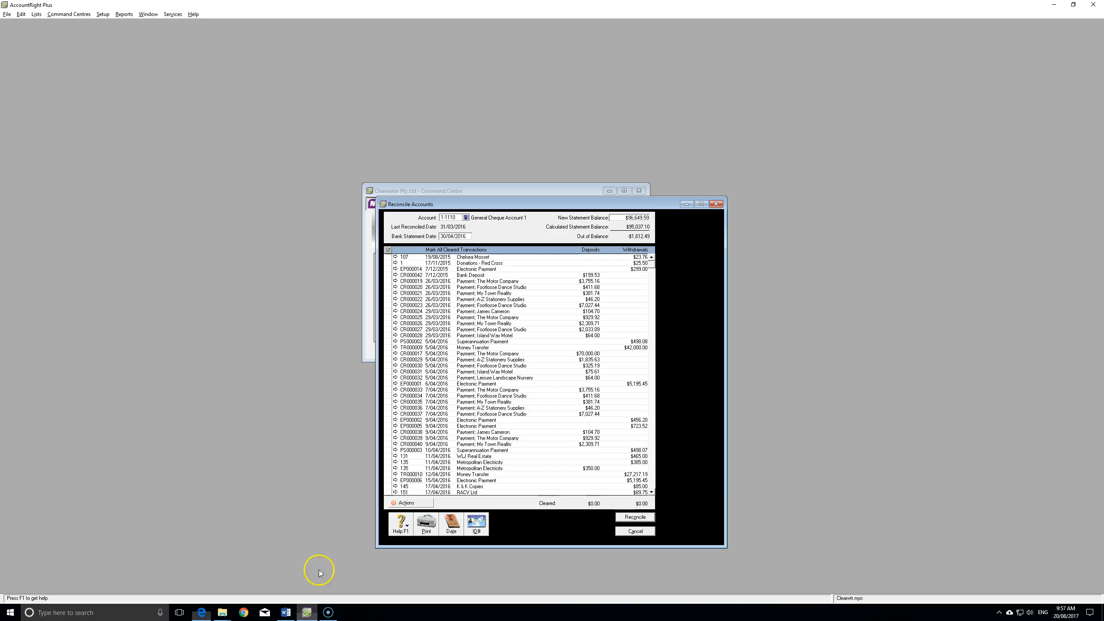
click(630, 532)
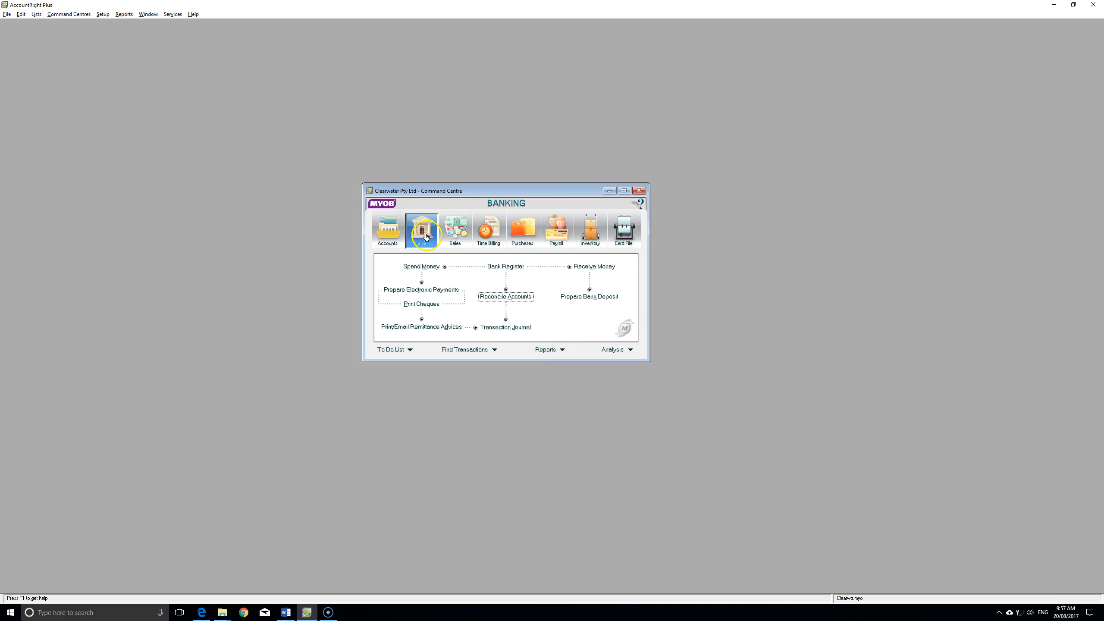
click(419, 265)
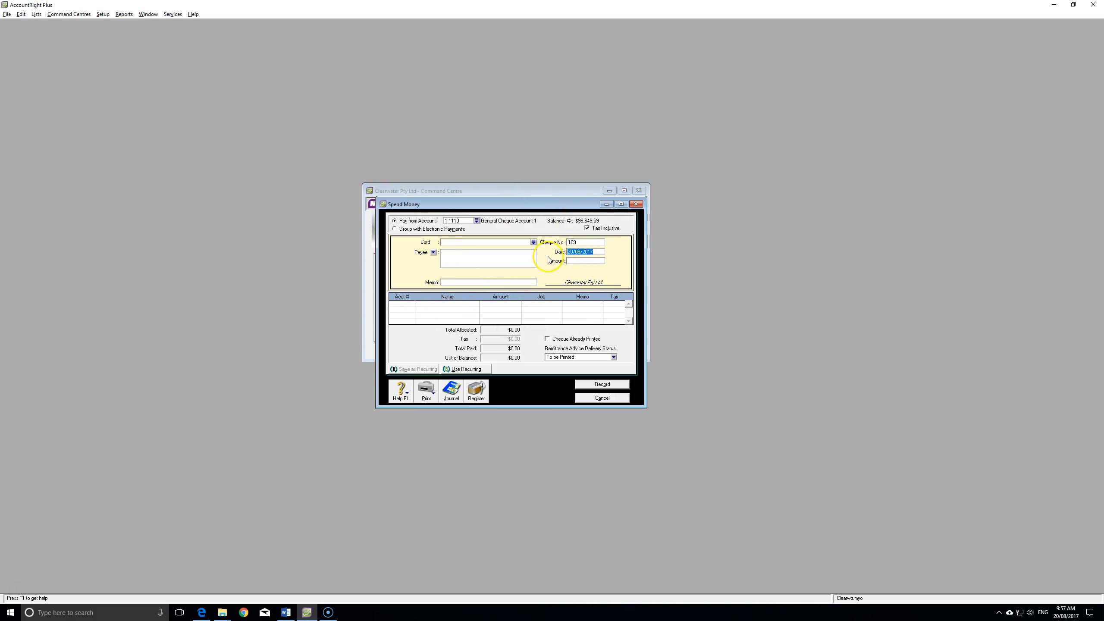
- Reconcile the 15.75 Cooper St Bakery line in Xero, leaving 24 items, then return to AccountRight
key(alt+Tab)
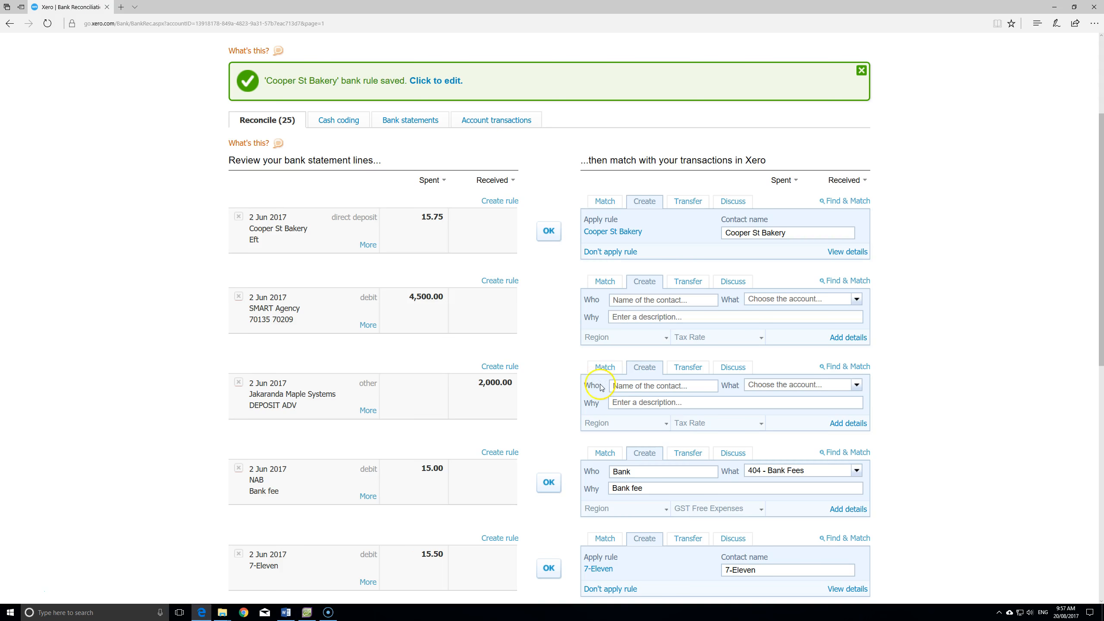
click(548, 231)
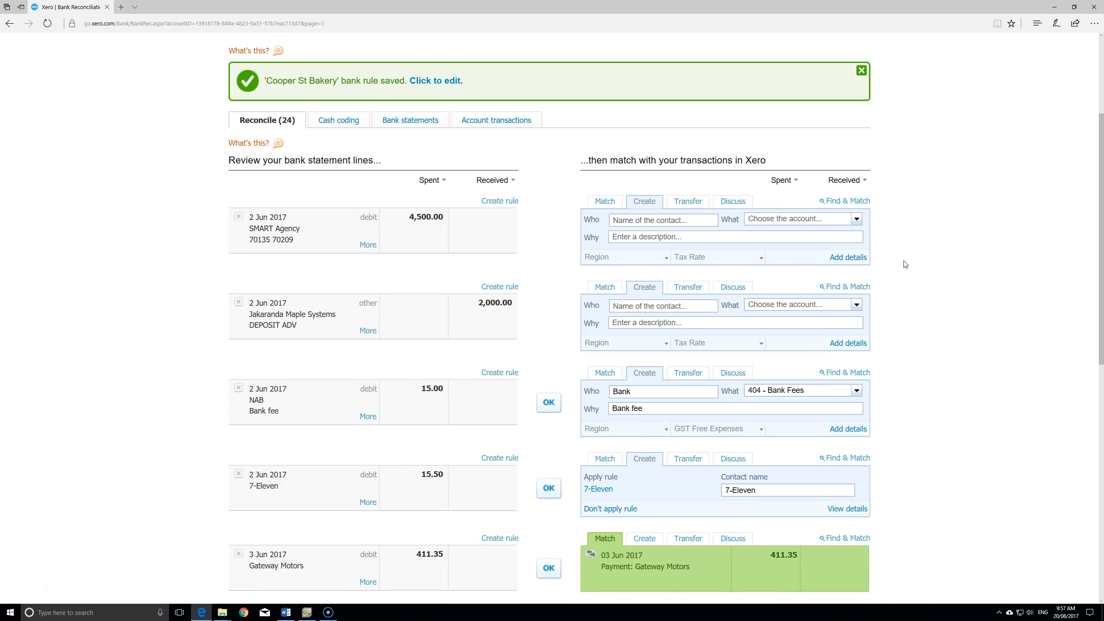
key(alt+Tab)
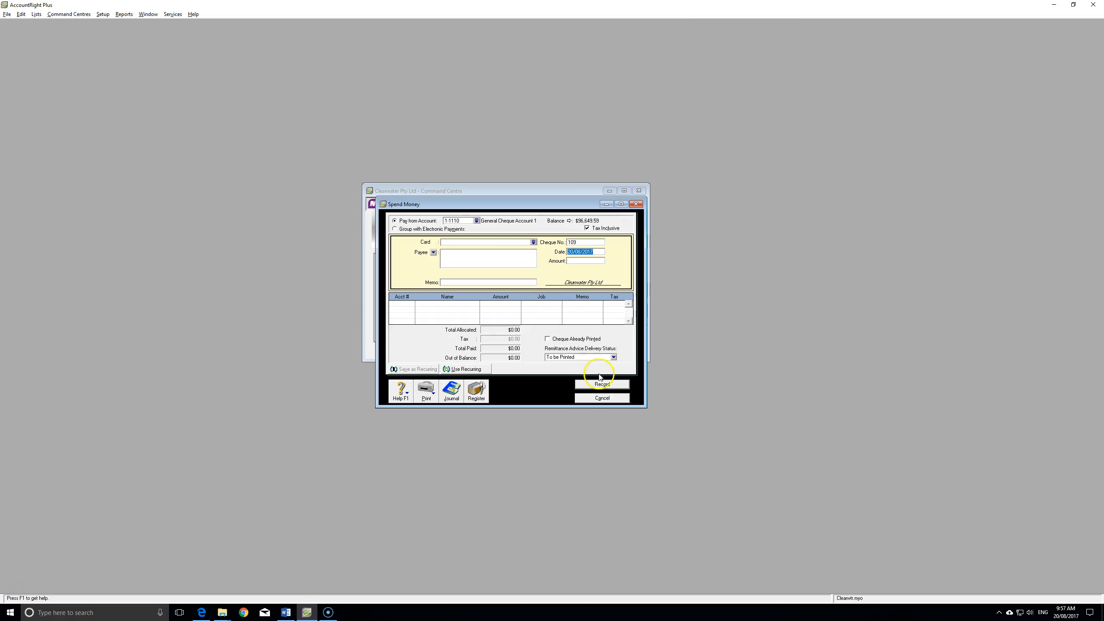
- Cancel AccountRight's Spend Money and Reconcile Accounts windows and switch back to Xero
click(603, 398)
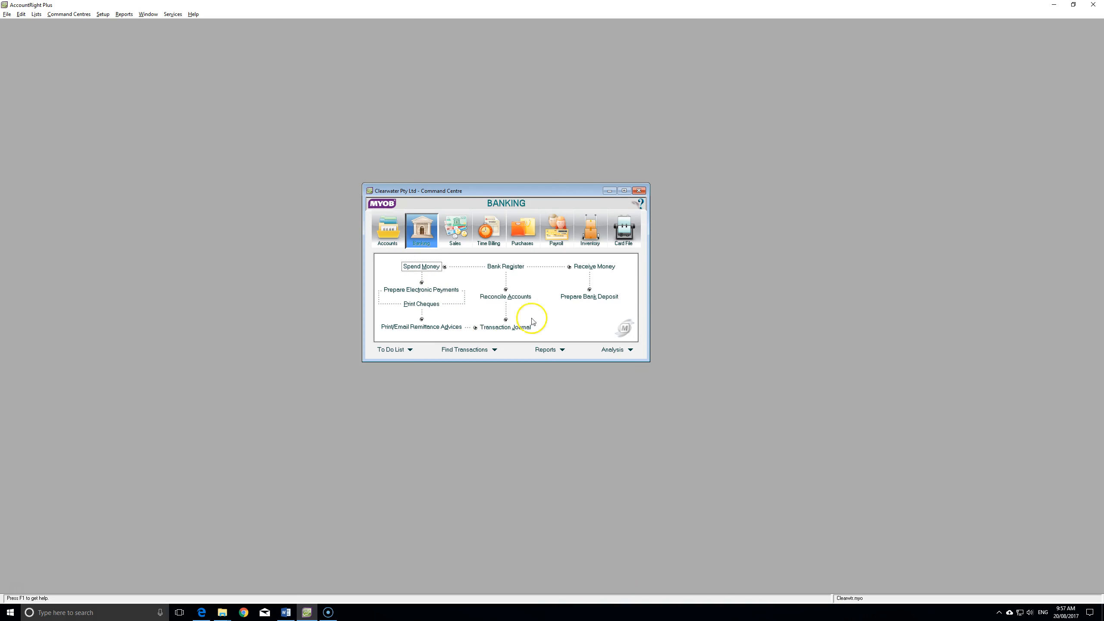
click(509, 297)
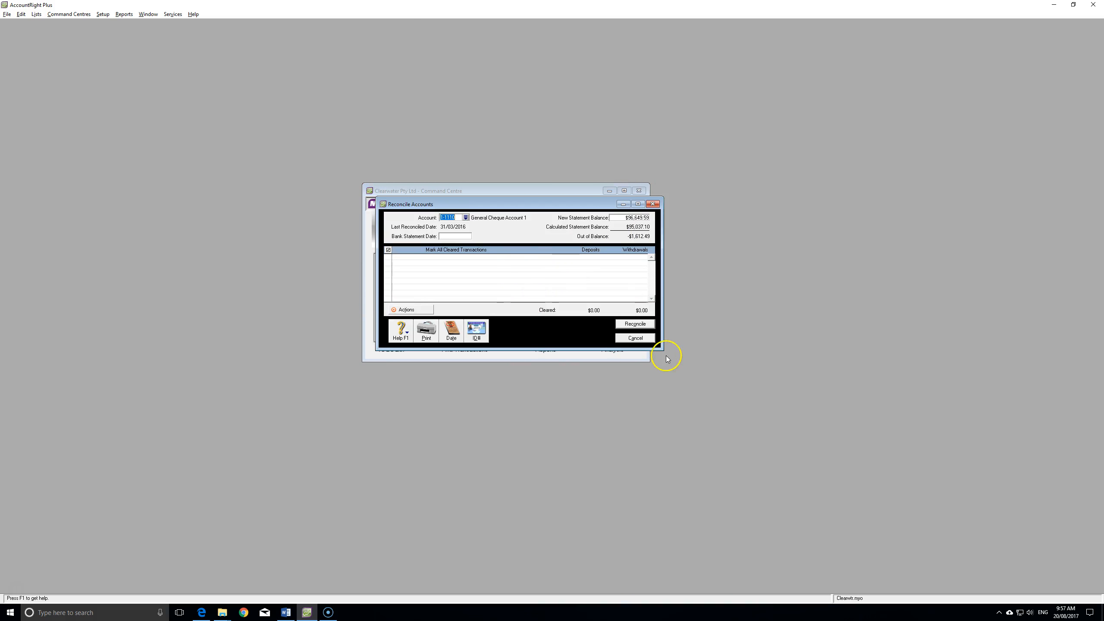
click(638, 339)
key(alt+Tab)
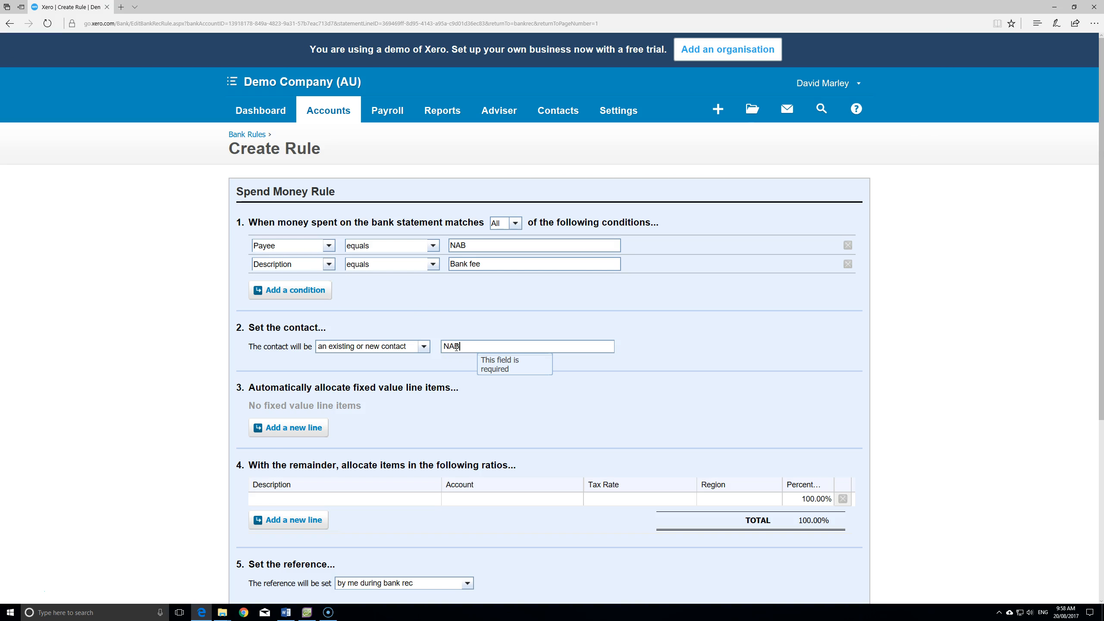
- Set the NAB rule's contact to NAB, description Bank fees, and account 404 - Bank Fees
click(464, 361)
scroll(462, 346, down, 4)
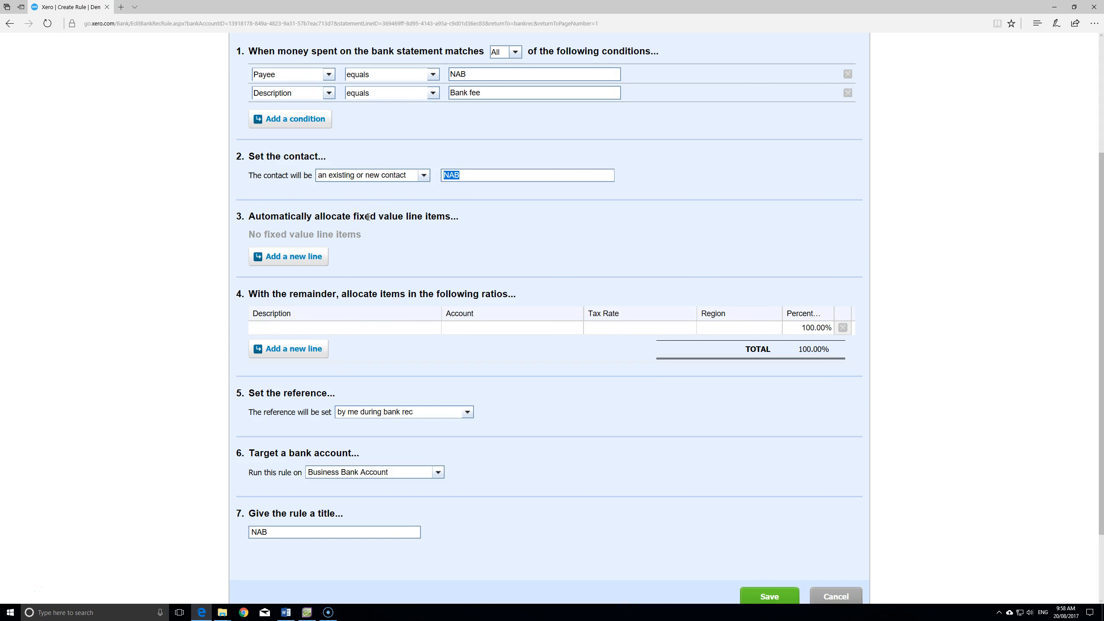
click(372, 331)
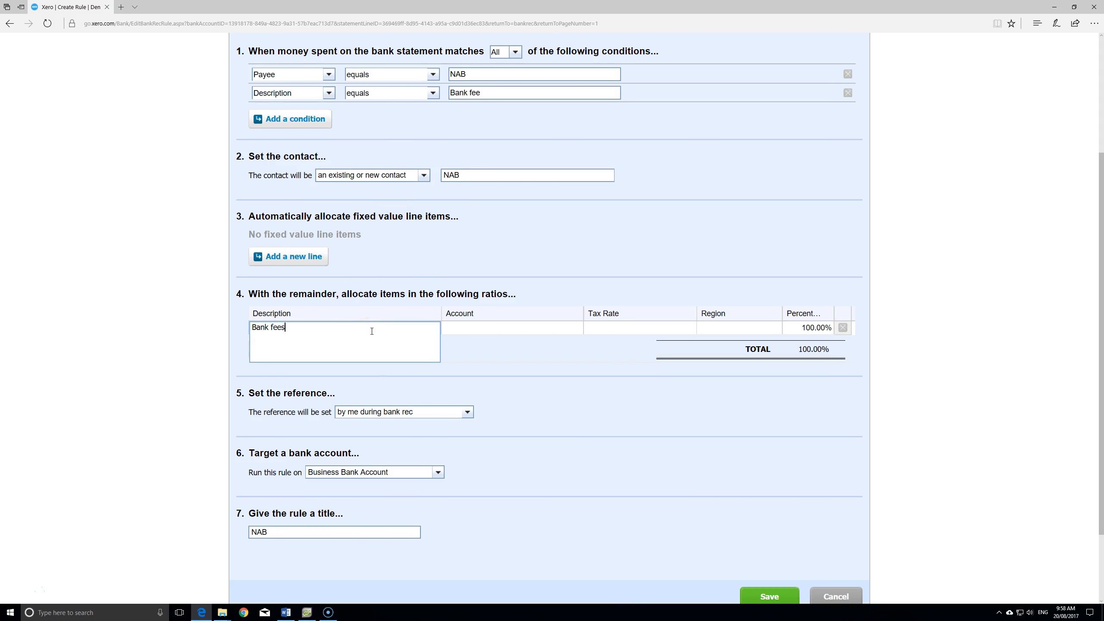
key(Tab)
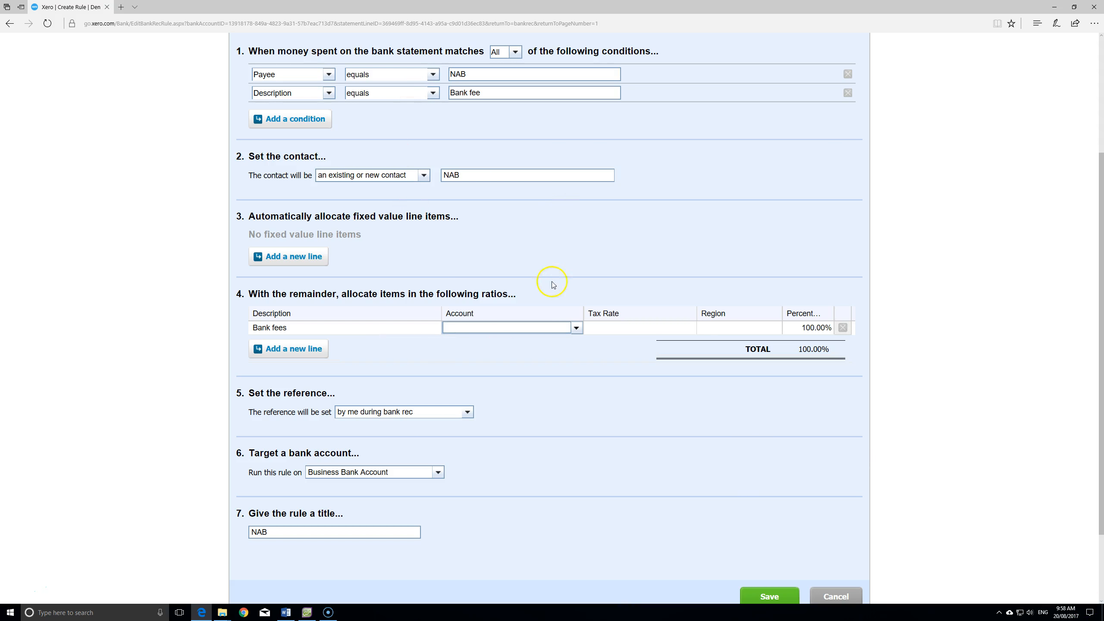
click(576, 328)
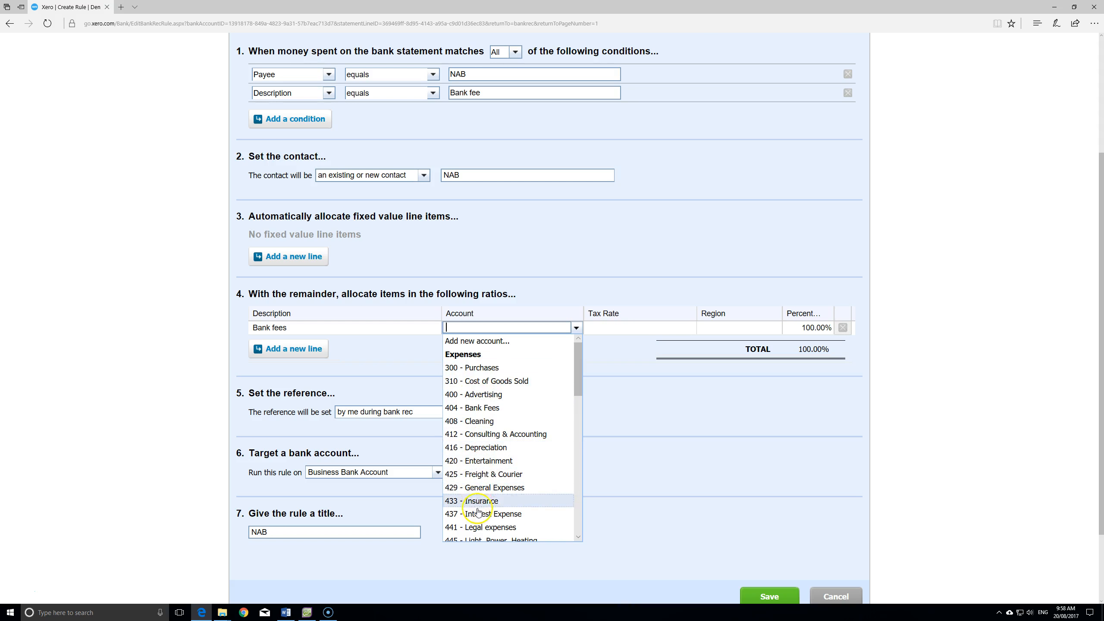
click(479, 408)
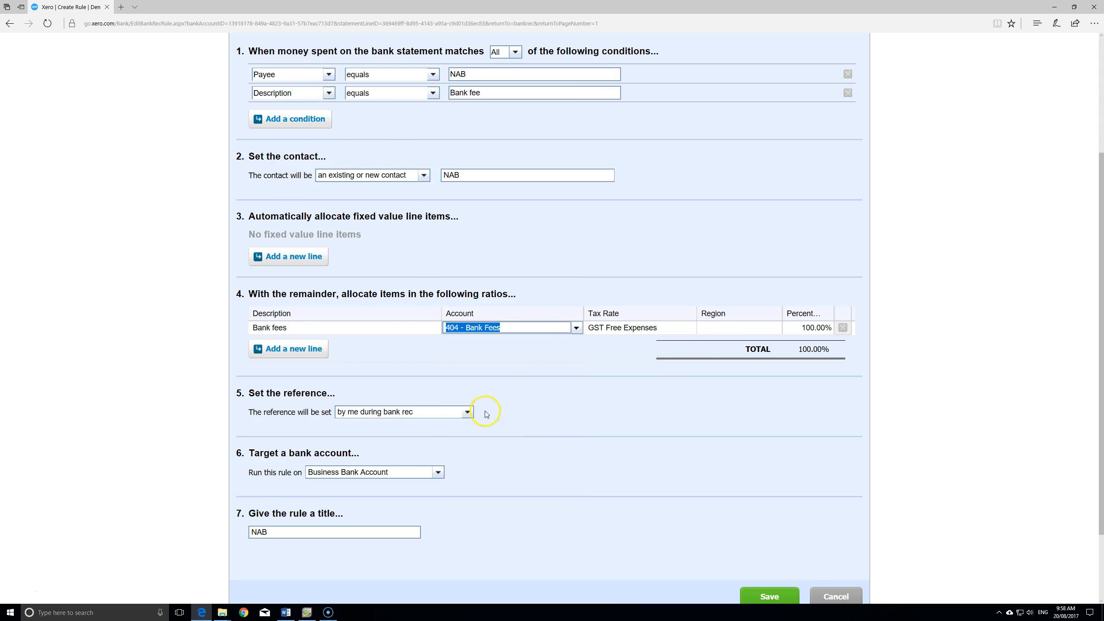
- Keep the 100% allocation, title the NAB rule, and save it
click(680, 327)
click(742, 327)
key(Tab)
scroll(394, 320, down, 2)
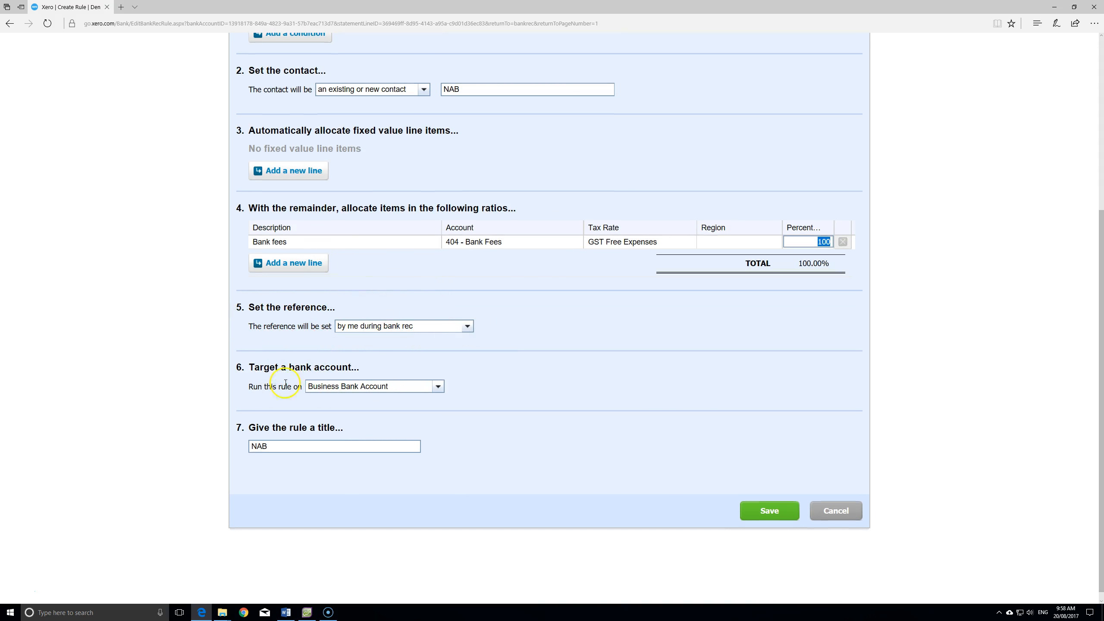
click(382, 446)
scroll(381, 443, down, 1)
click(379, 436)
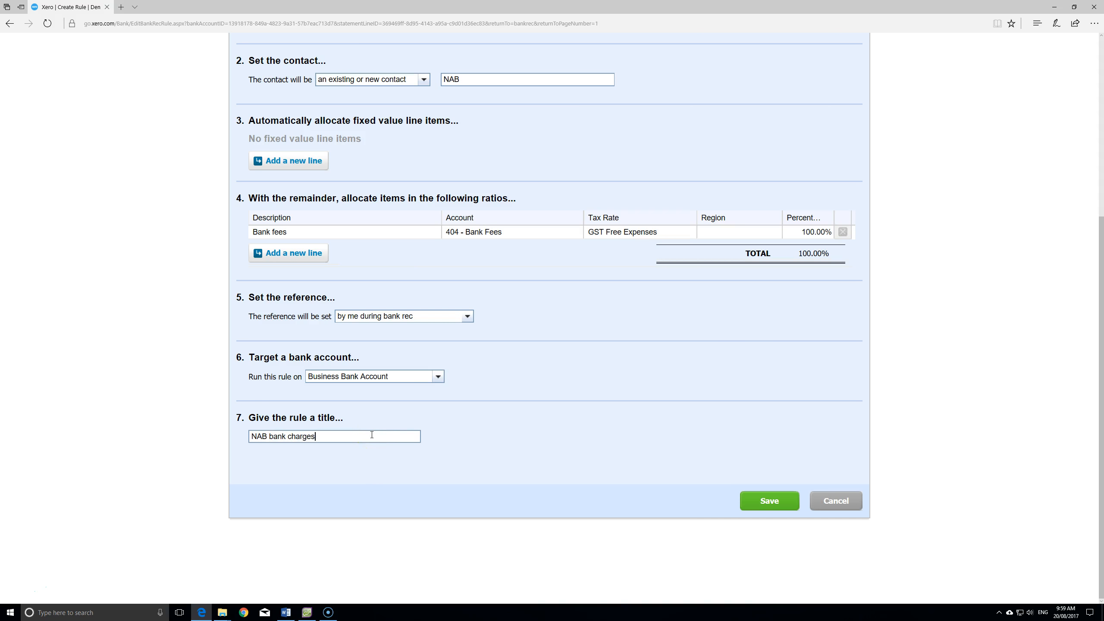
click(771, 505)
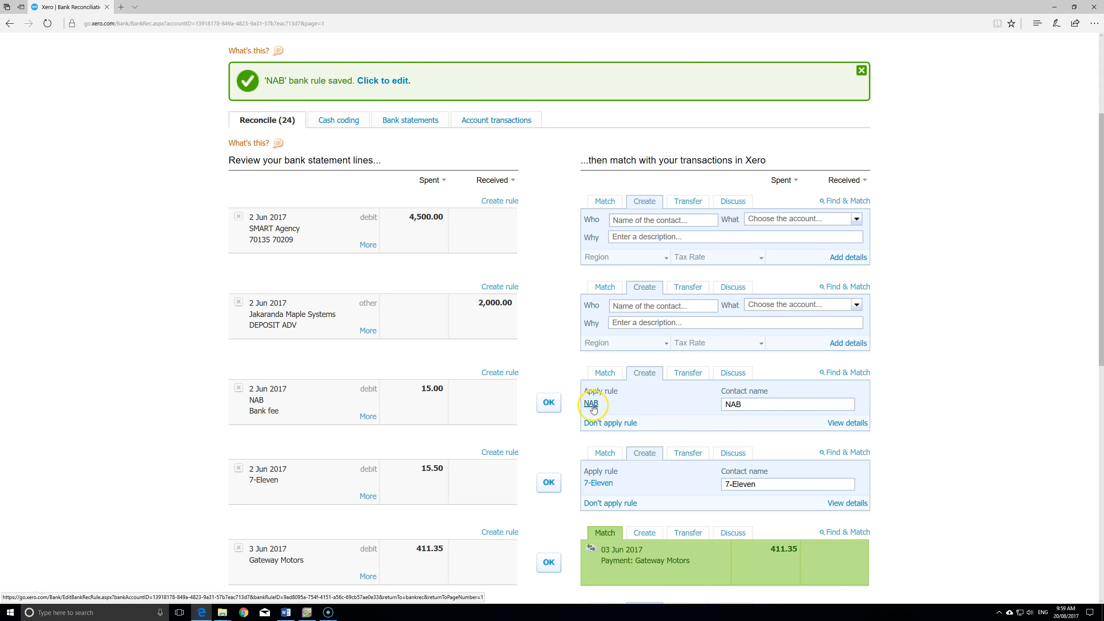
- Reconcile the 15.00 NAB bank fee line, leaving 23 items
click(549, 403)
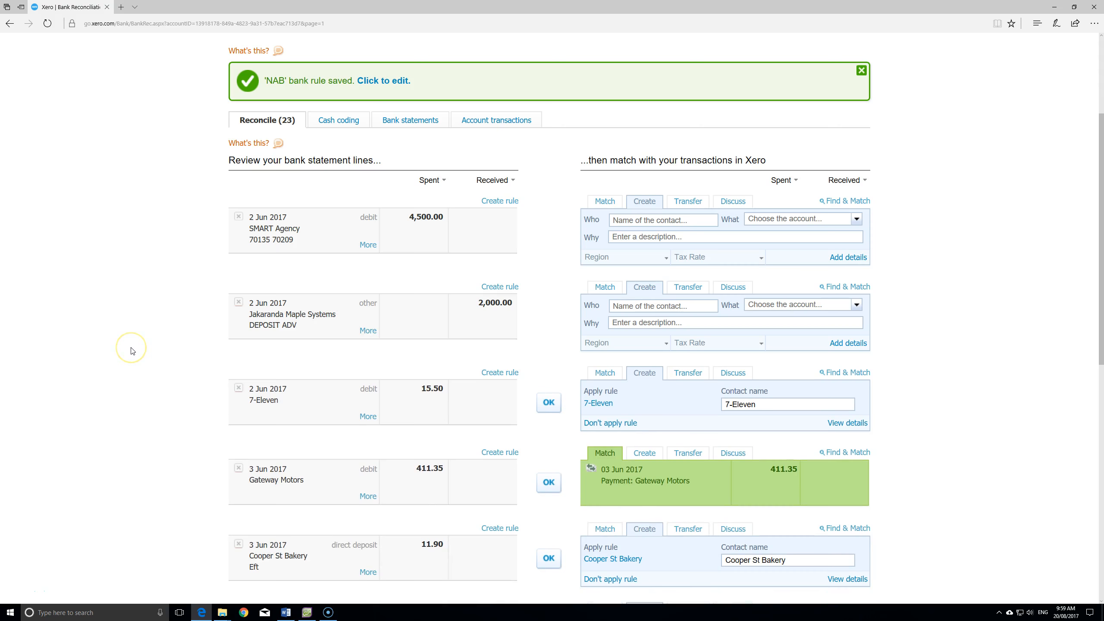
scroll(132, 346, up, 2)
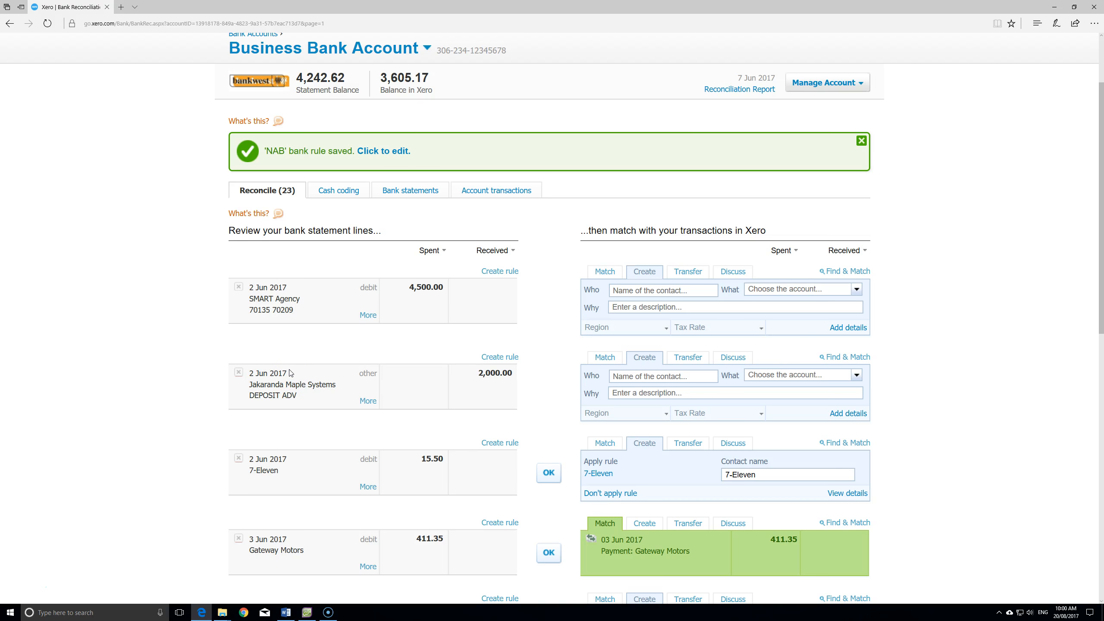
scroll(300, 362, down, 4)
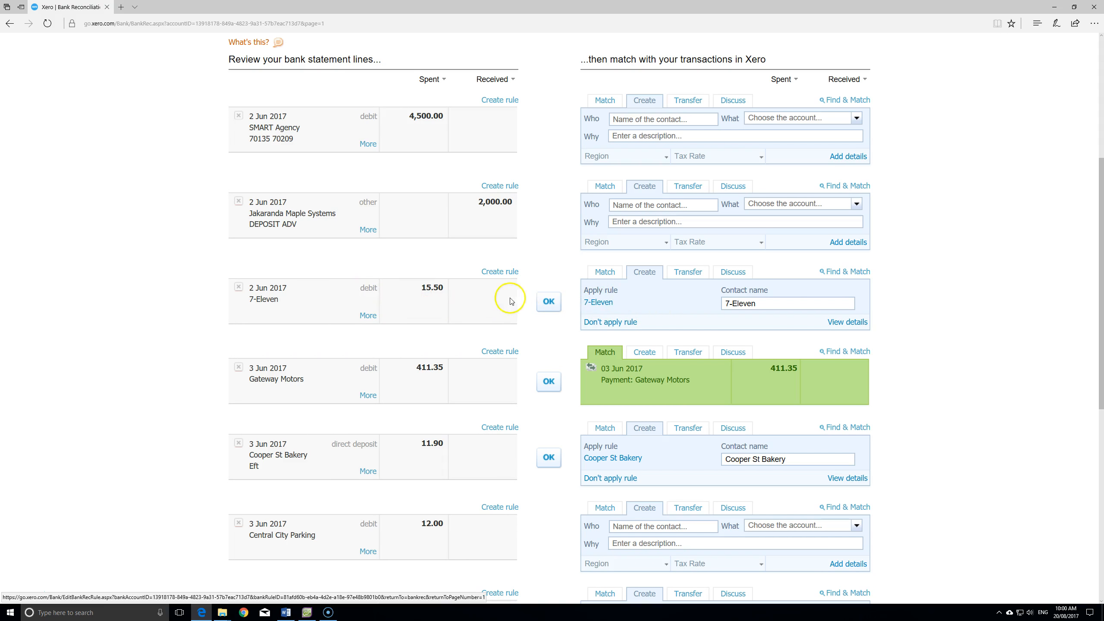
- Save a 15.50 spend money to 7-Eleven coded 453 - Office Expenses
click(846, 322)
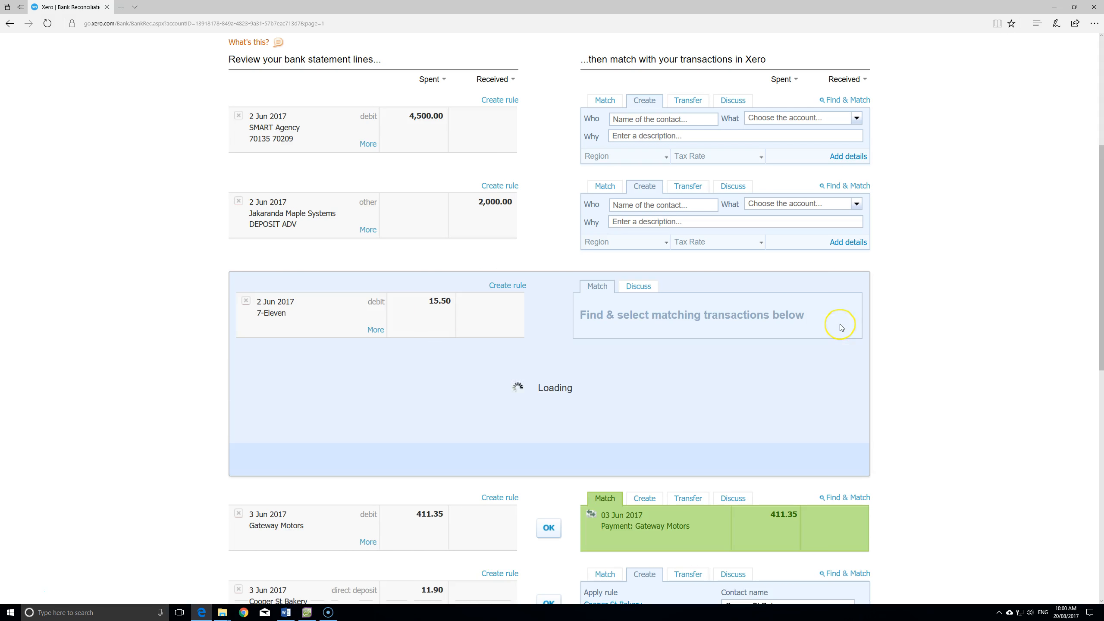
scroll(858, 322, down, 2)
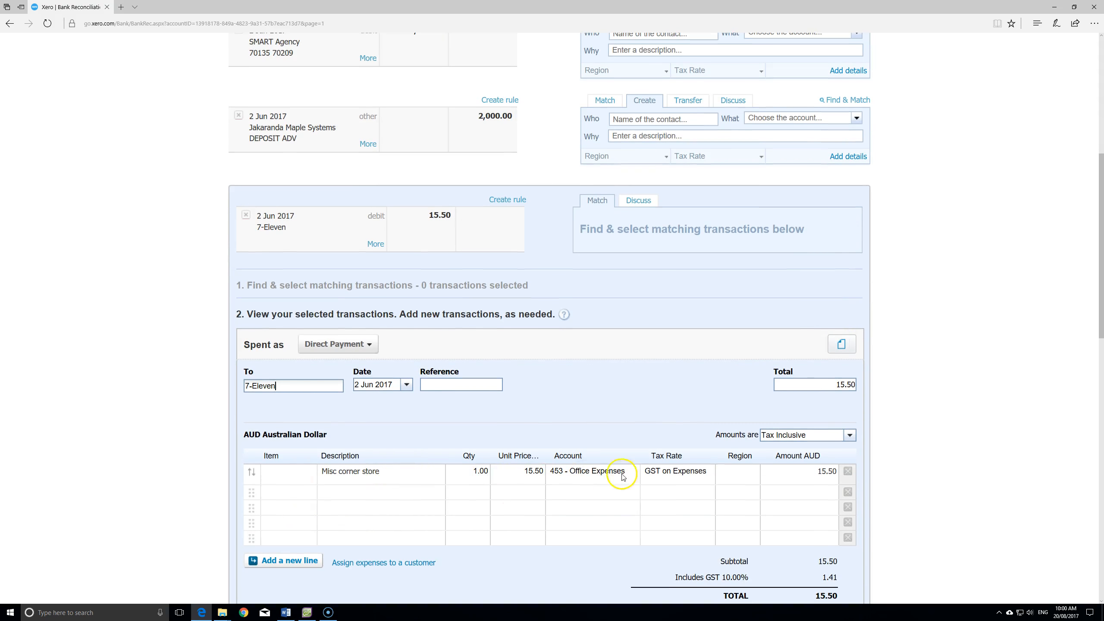
scroll(919, 436, down, 6)
click(735, 385)
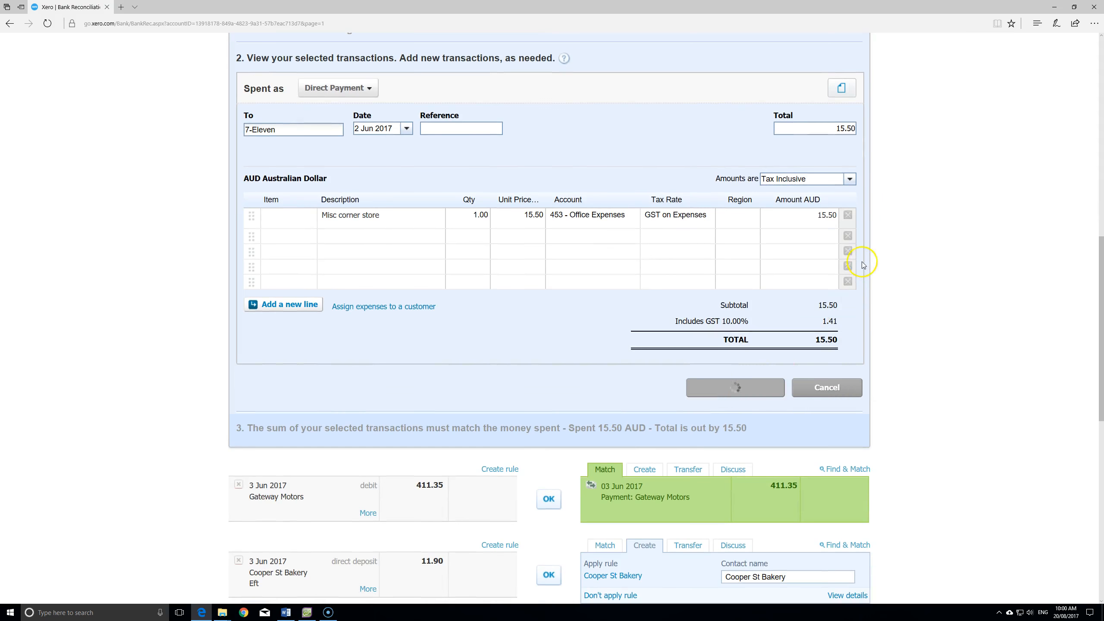
- Reconcile the 2 Jun 7-Eleven statement line against that payment
scroll(915, 261, up, 10)
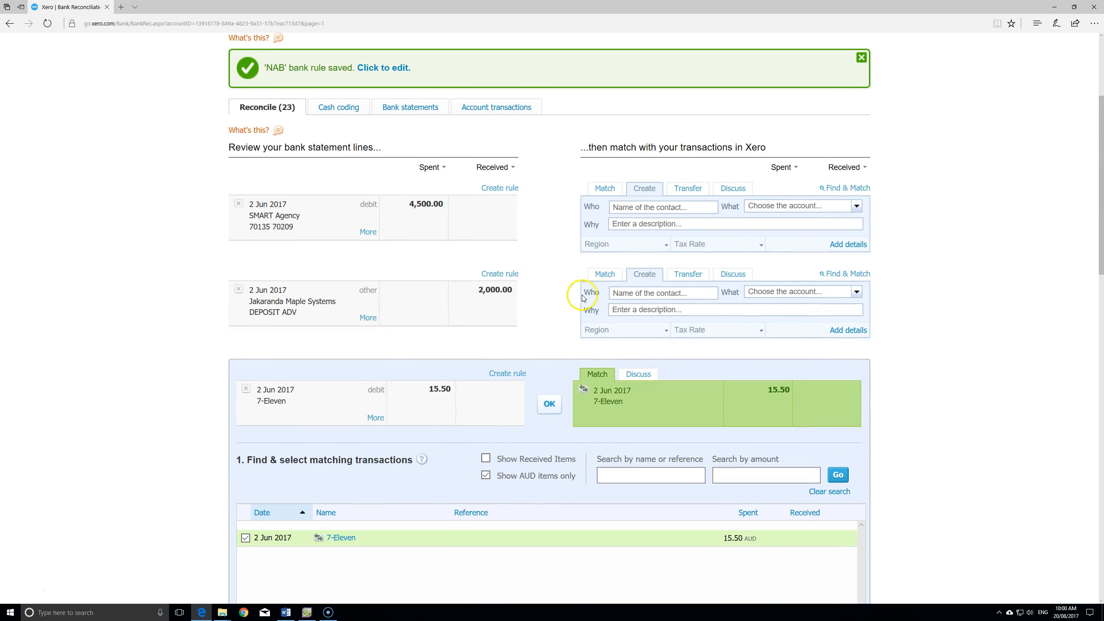
scroll(858, 499, down, 10)
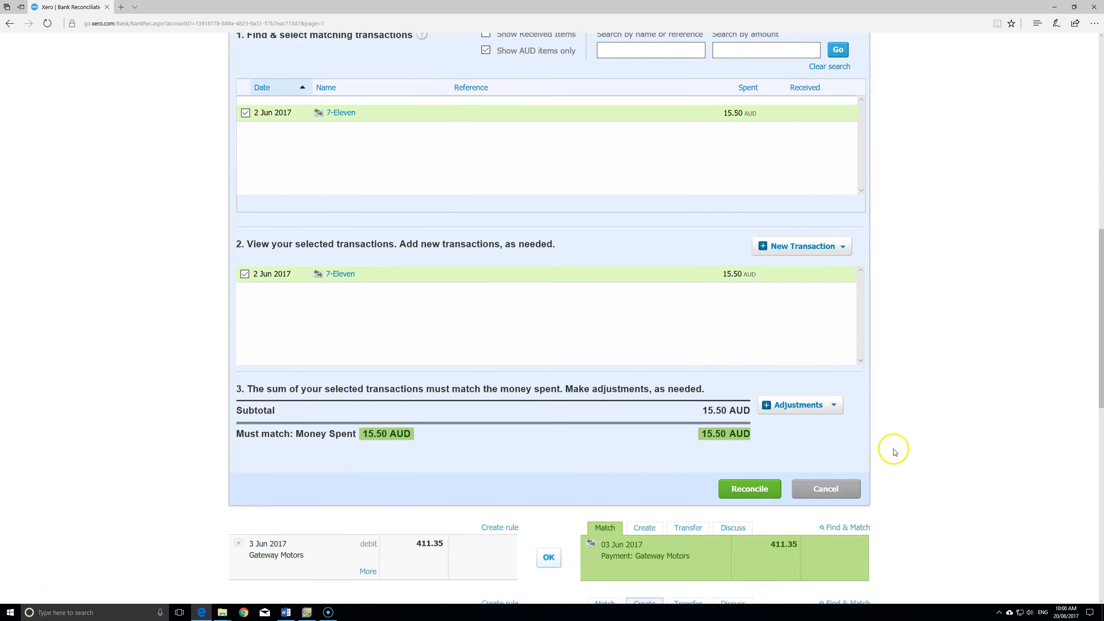
click(749, 486)
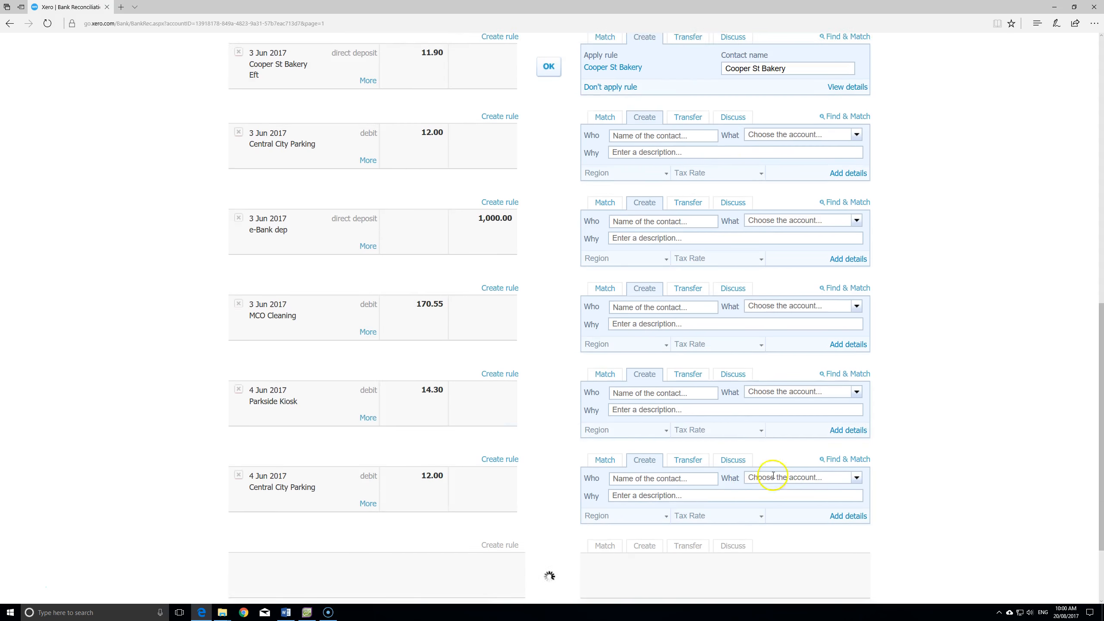
scroll(897, 299, up, 10)
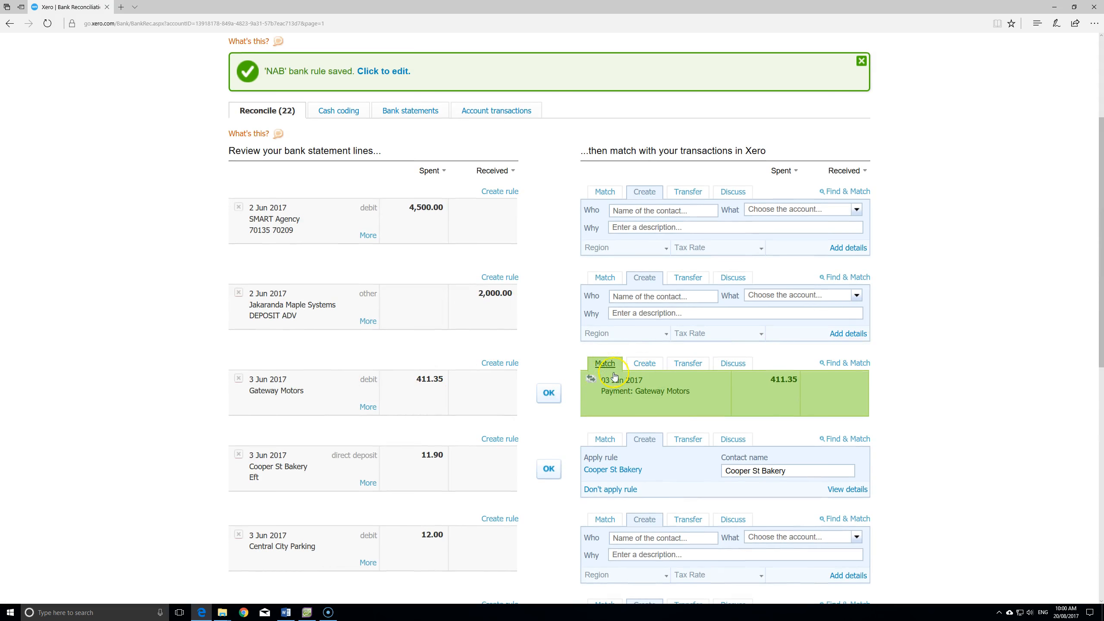
- Apply the suggested bank rule to reconcile the 11.90 Cooper St Bakery deposit
click(548, 469)
scroll(530, 395, down, 10)
scroll(560, 370, up, 5)
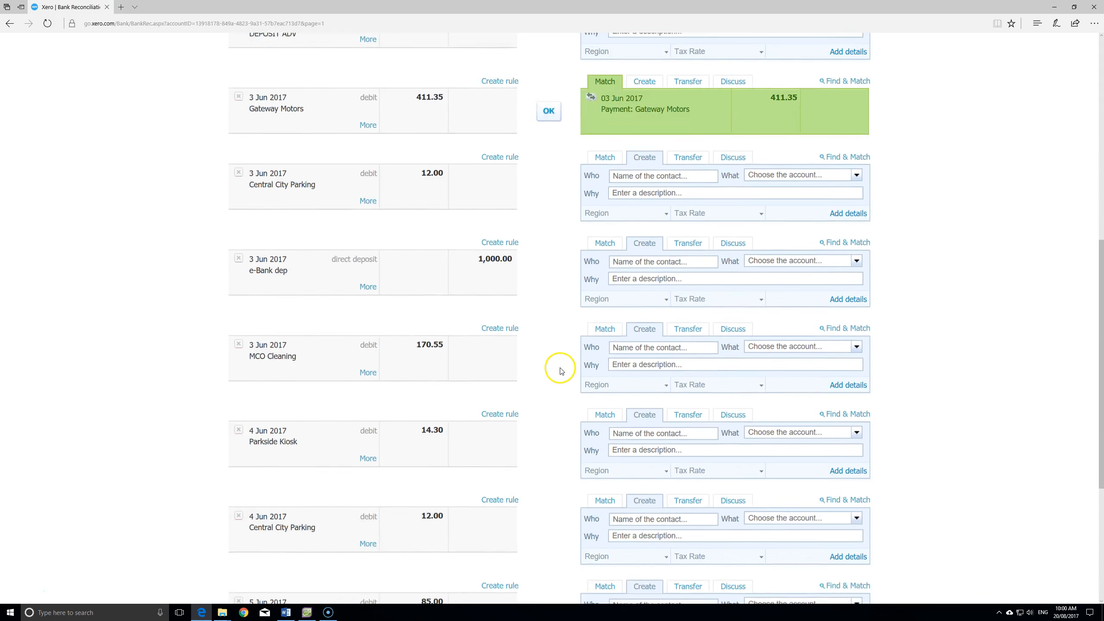
scroll(560, 370, up, 10)
scroll(562, 369, down, 5)
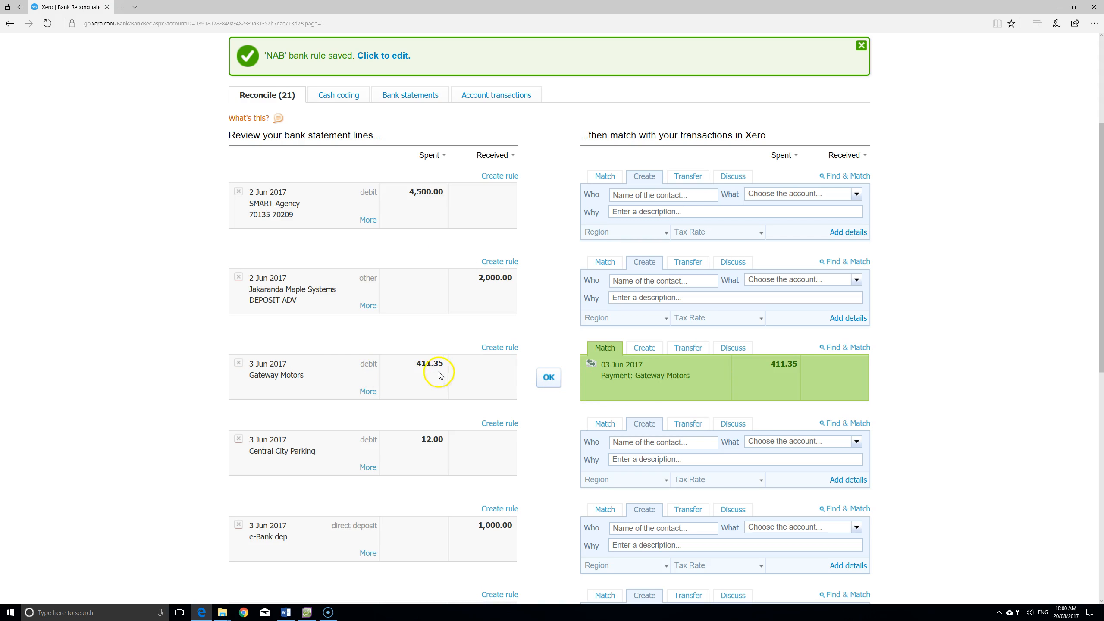
- Reconcile the 3 Jun 411.35 Gateway Motors payment against its matching transaction
click(548, 377)
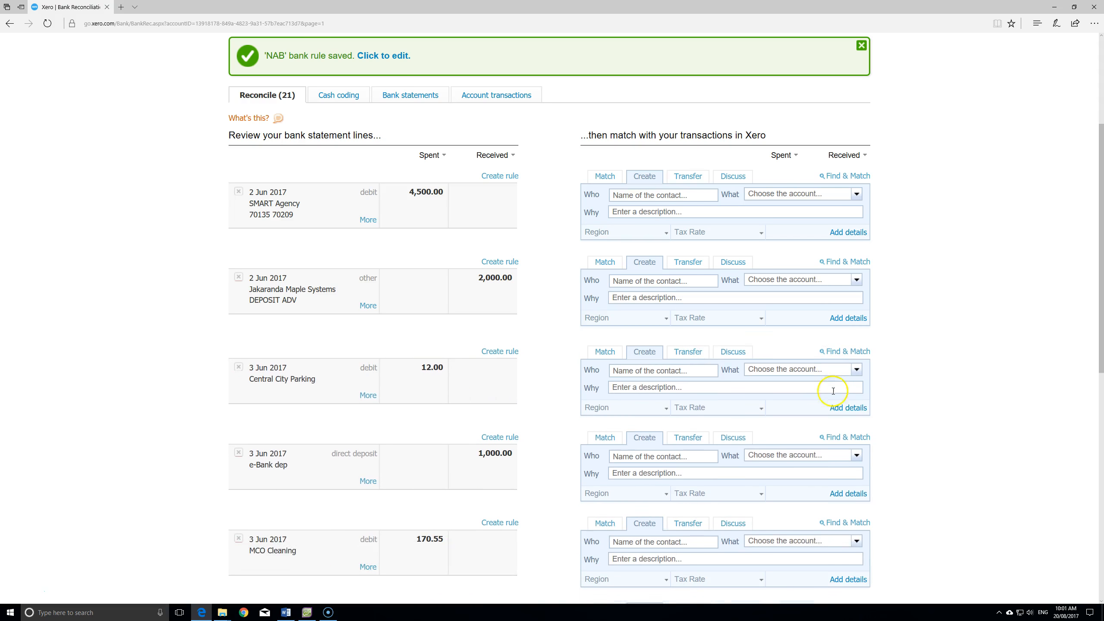
scroll(911, 342, up, 2)
scroll(917, 344, down, 6)
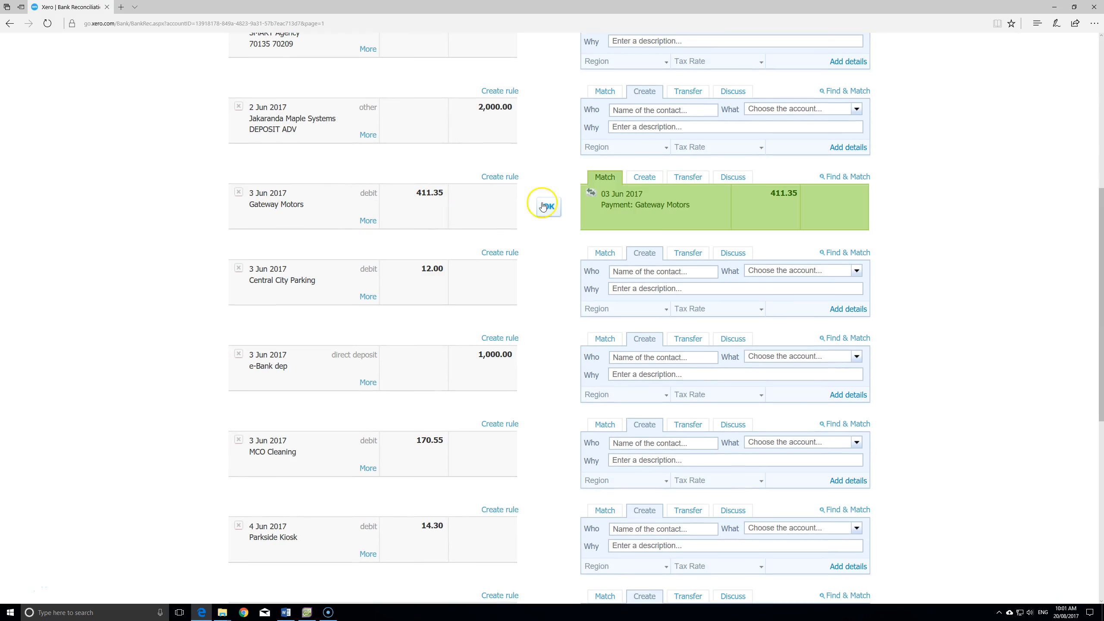
click(556, 211)
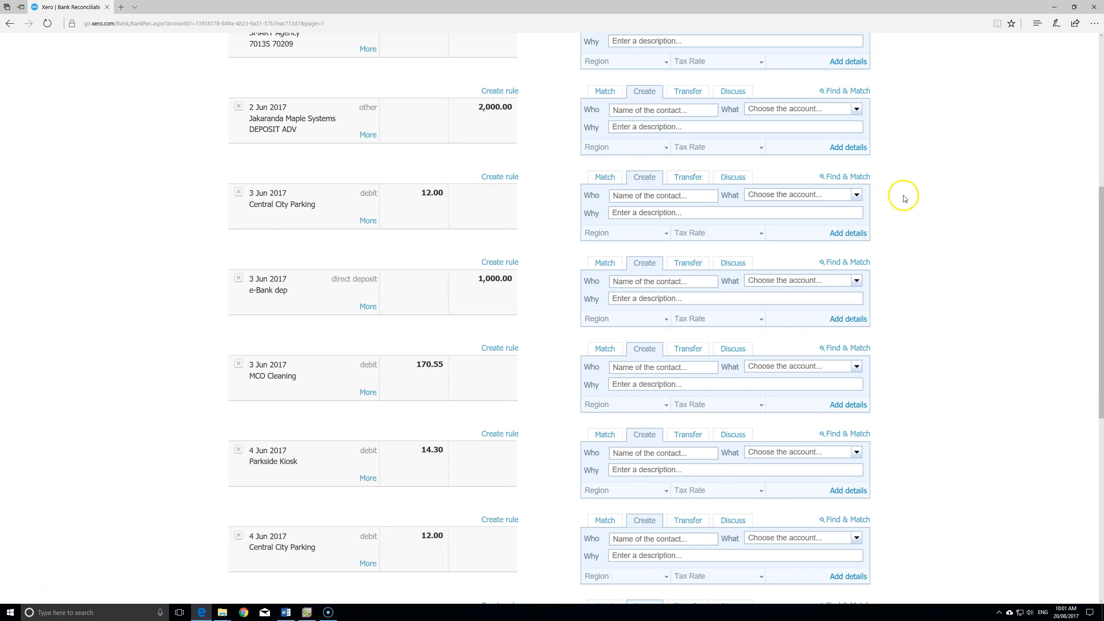
- Review the 20 remaining items and bring AccountRight's Banking Command Centre to the front
scroll(907, 206, up, 5)
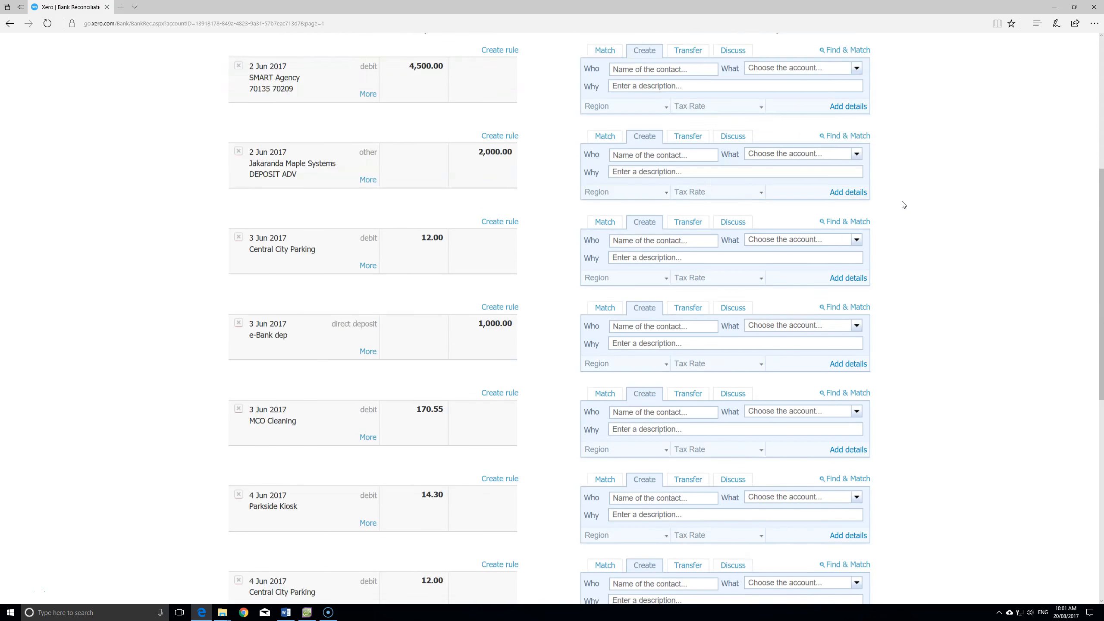
scroll(887, 220, down, 15)
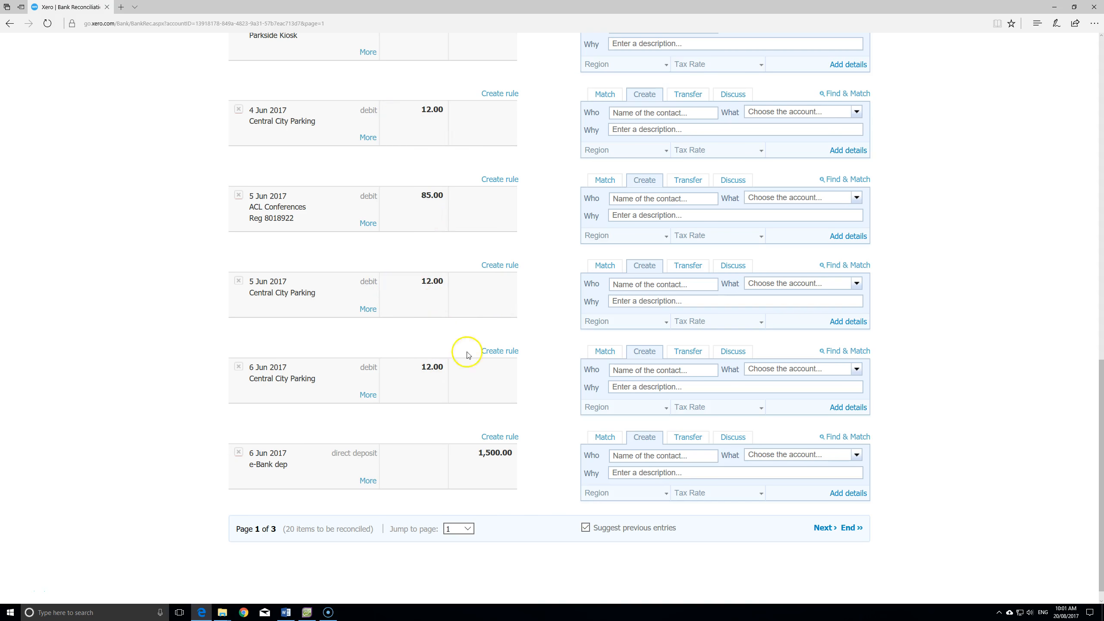
scroll(557, 274, up, 4)
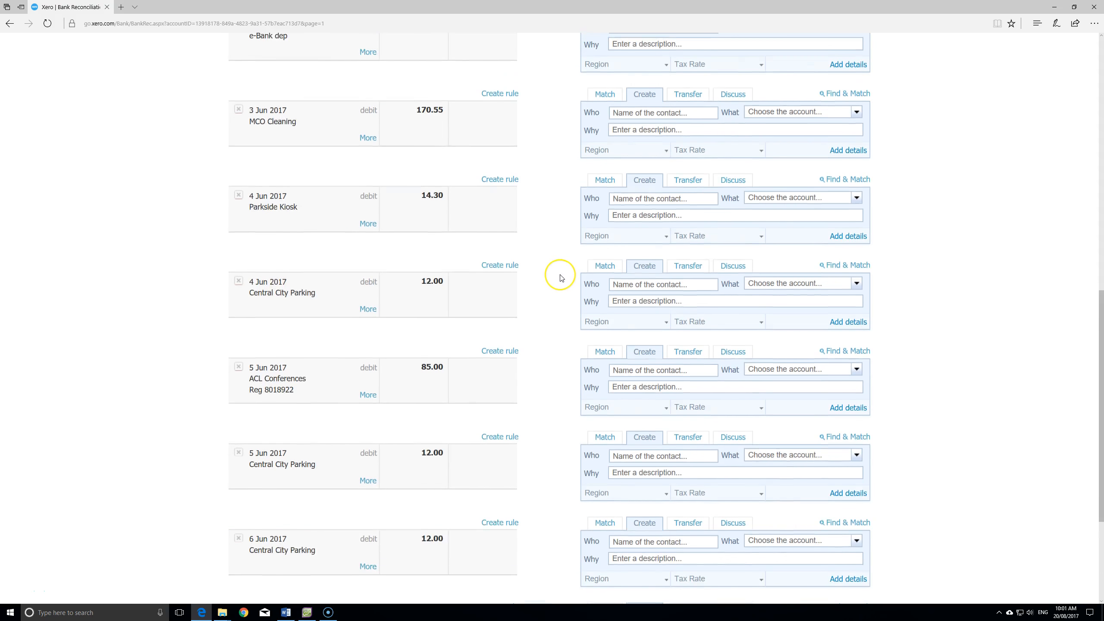
scroll(561, 277, up, 8)
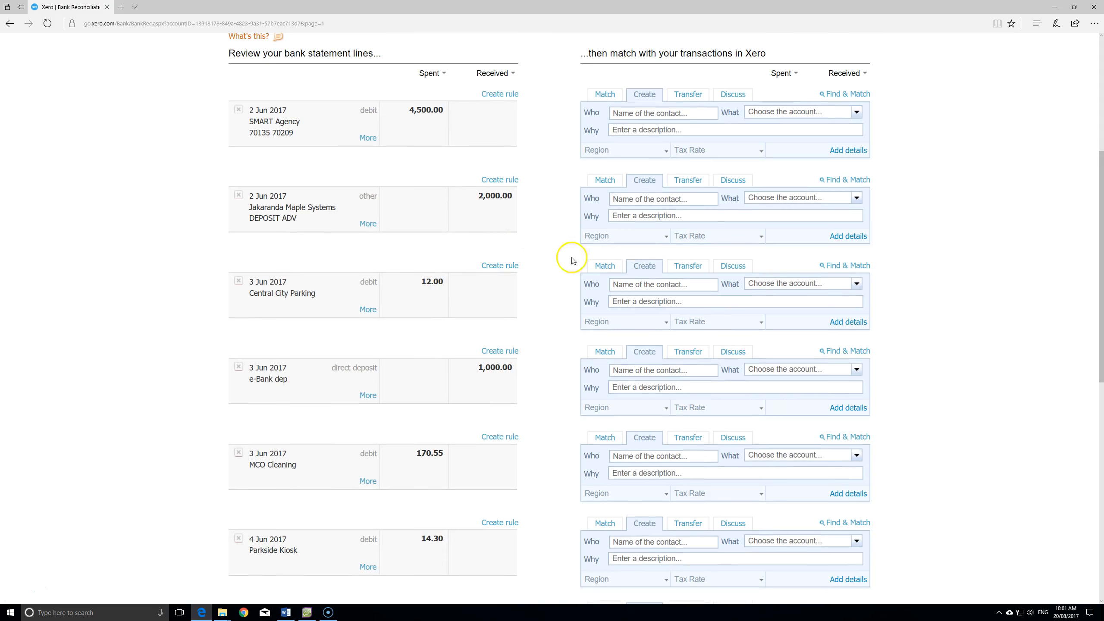
scroll(572, 260, up, 2)
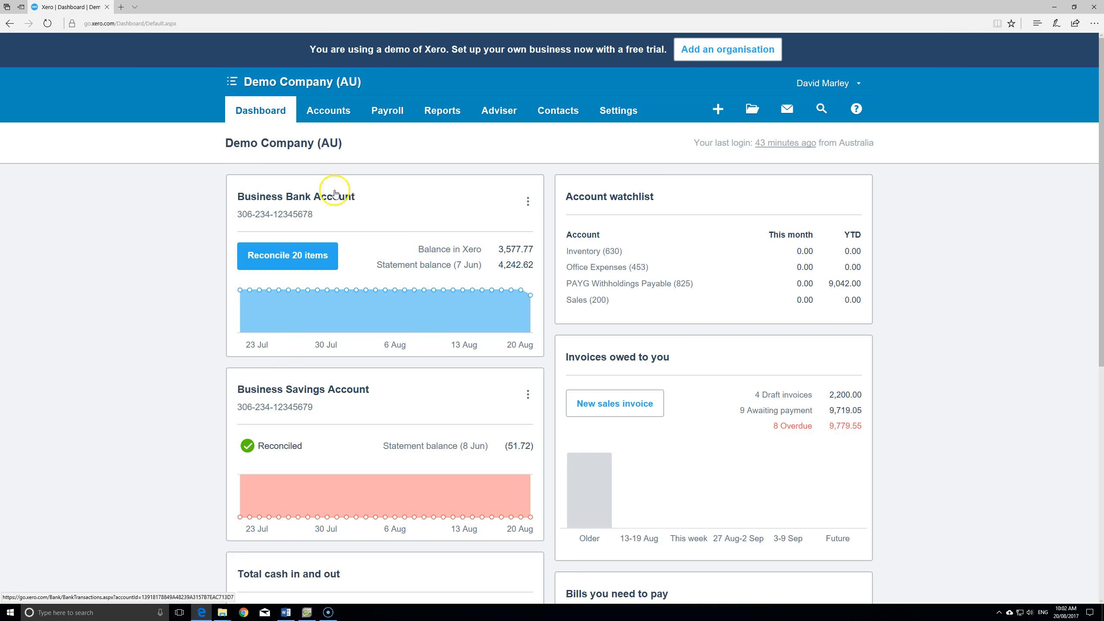
click(307, 612)
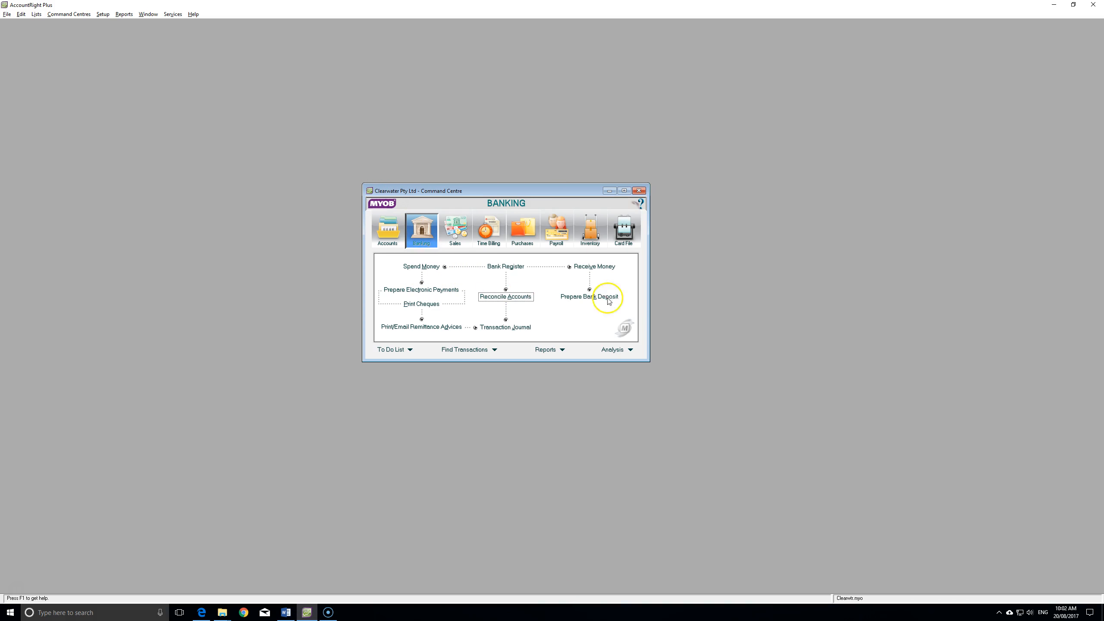
- View MYOB's Sales and Purchases command centres, then return to the Xero dashboard in Edge
click(455, 235)
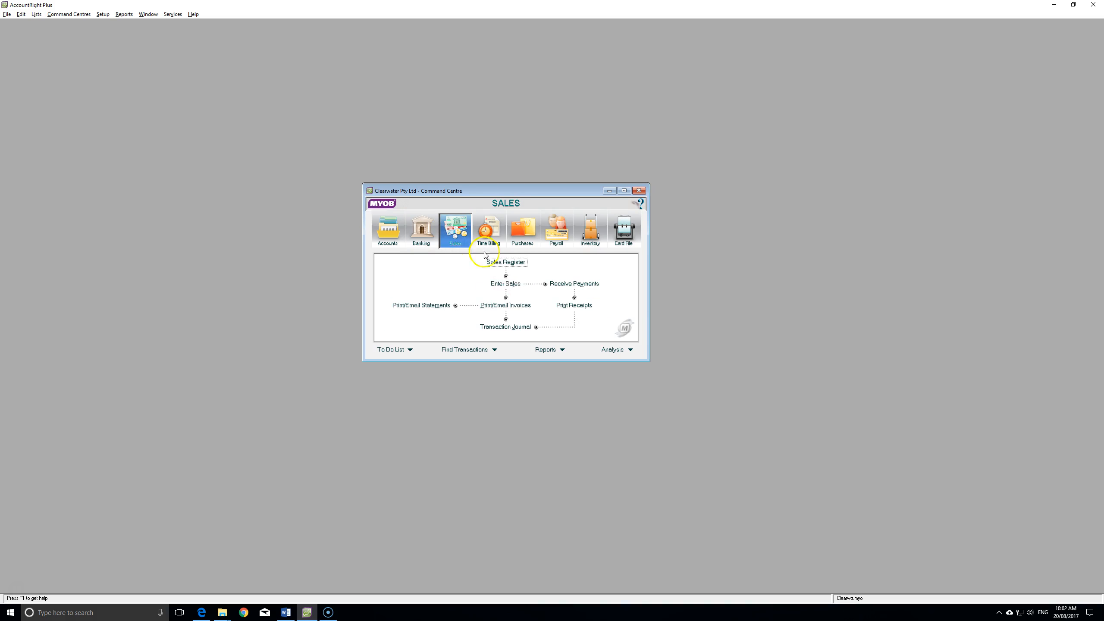
click(523, 237)
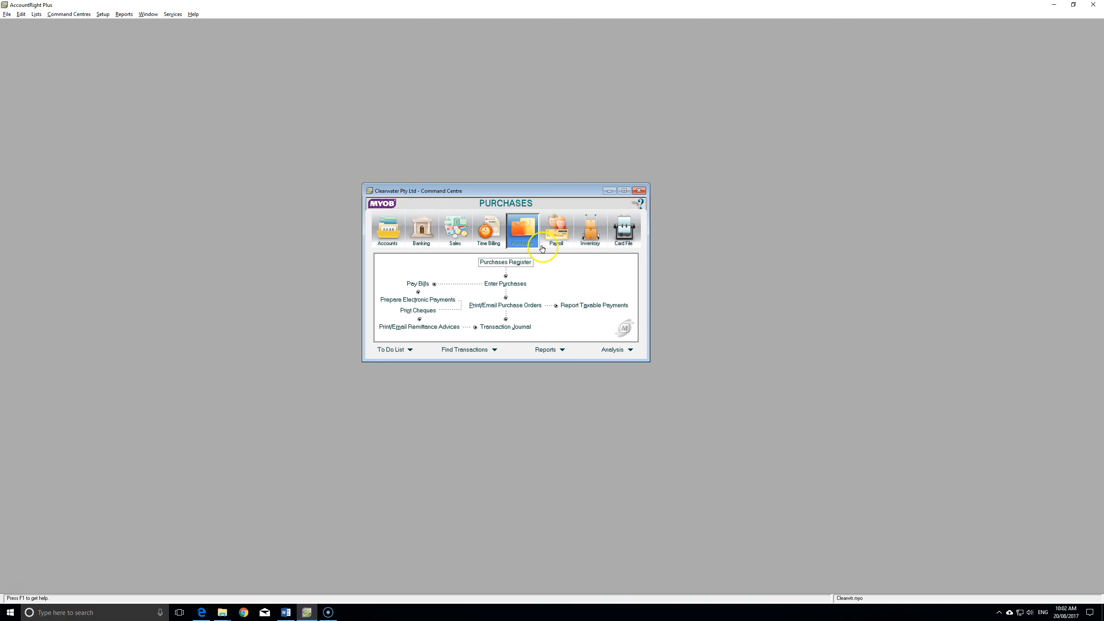
key(alt+Tab)
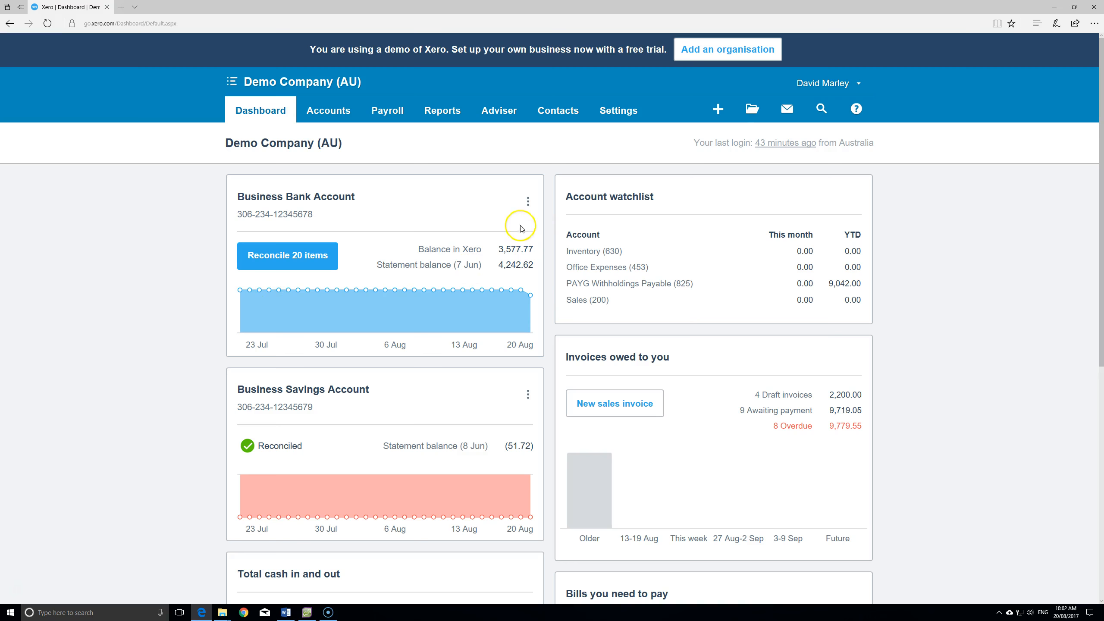
- Check the Business Bank Account options menu and dashboard panels, then bring back MYOB's Purchases command centre
click(528, 203)
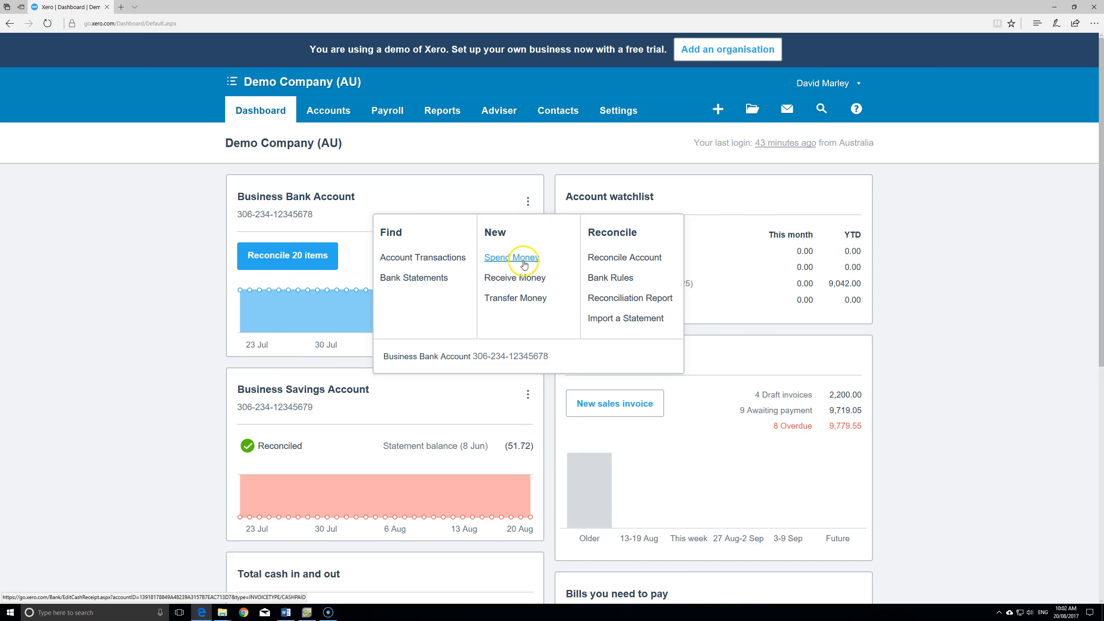
click(922, 363)
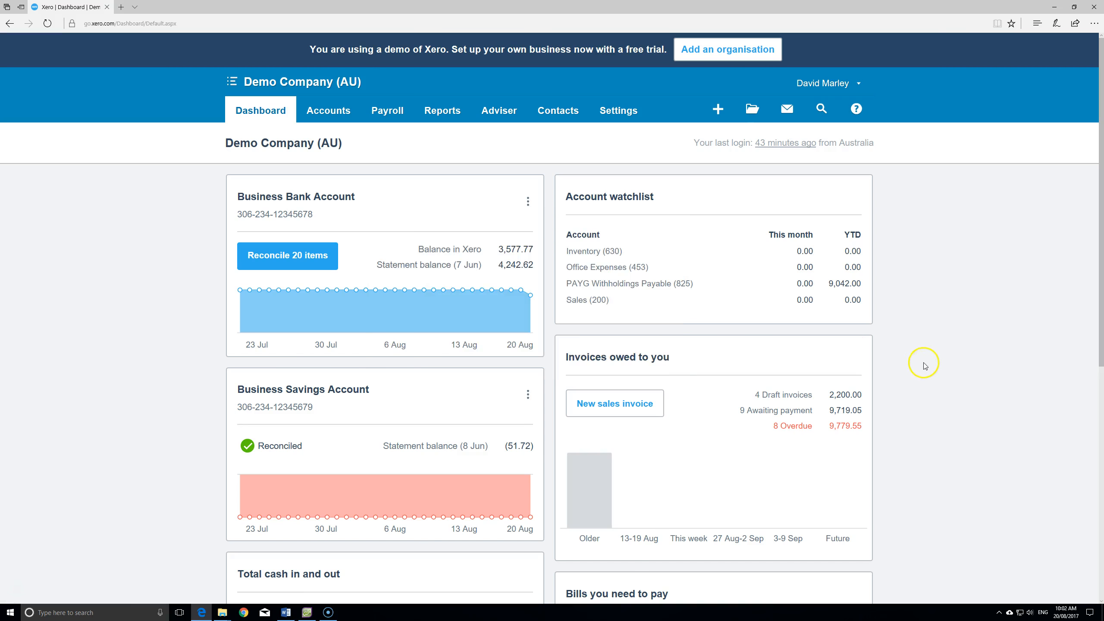
scroll(913, 306, down, 5)
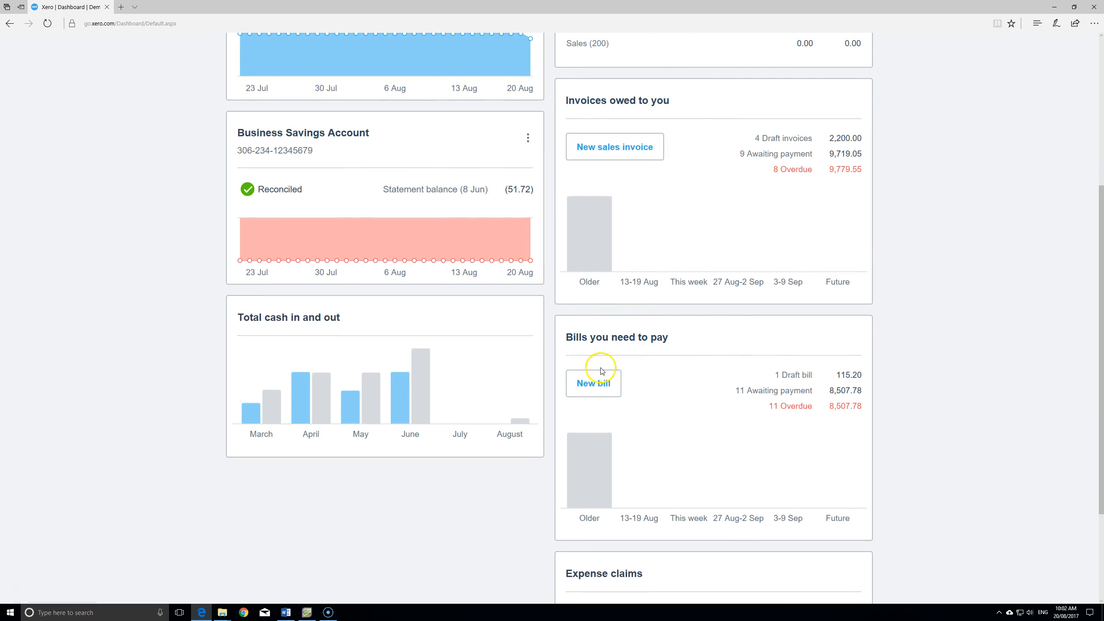
scroll(942, 314, up, 5)
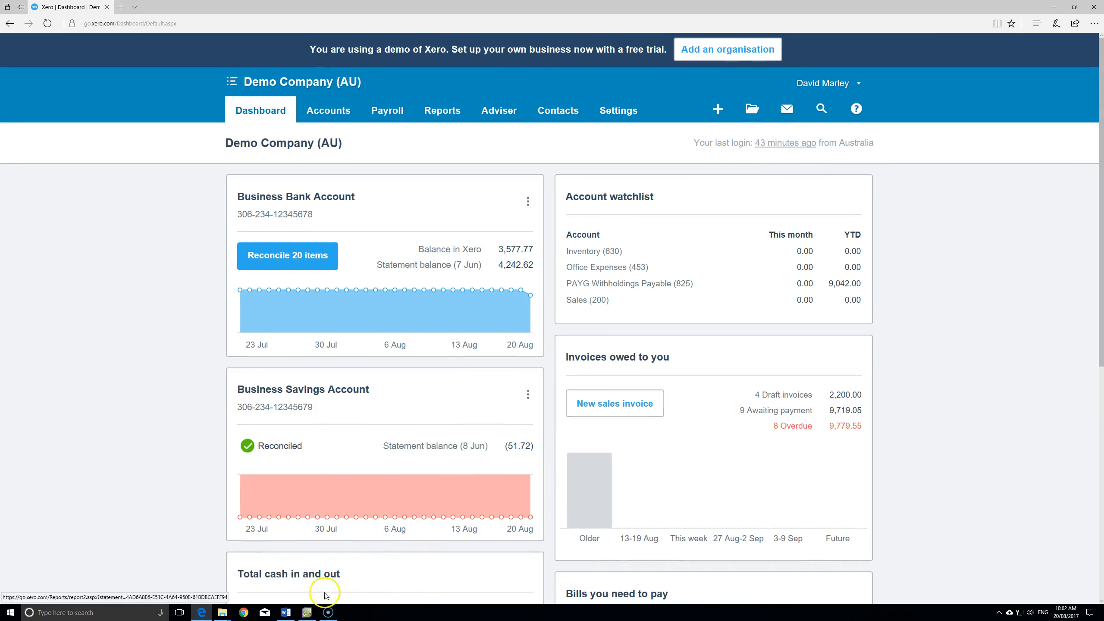
click(307, 612)
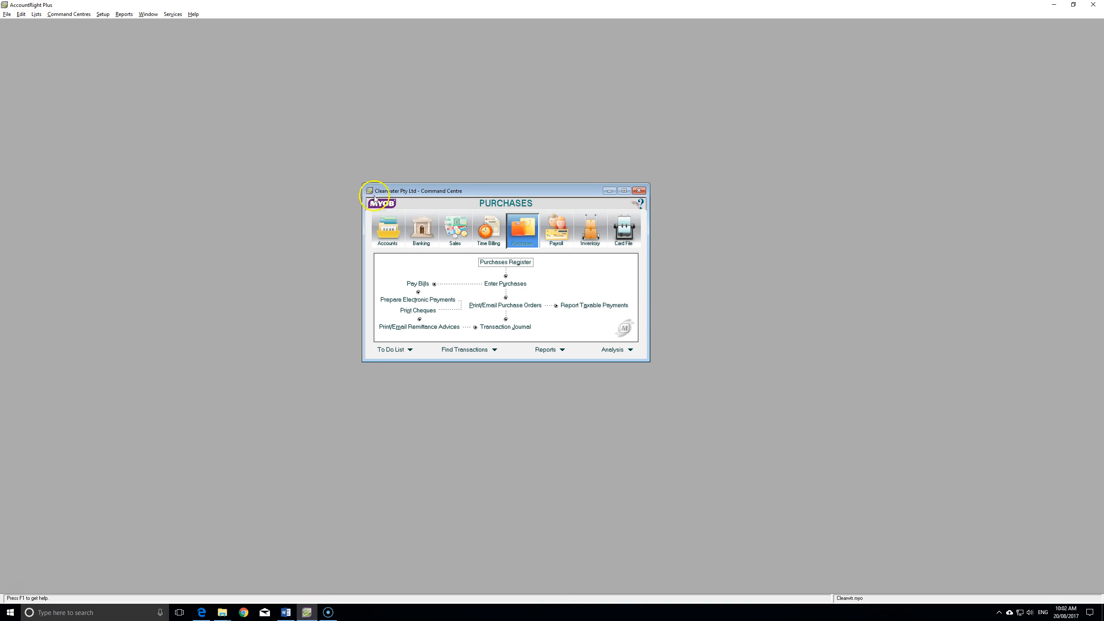
- Show MYOB's Accounts command centre, then return to Xero's Demo Company (AU) dashboard
click(388, 234)
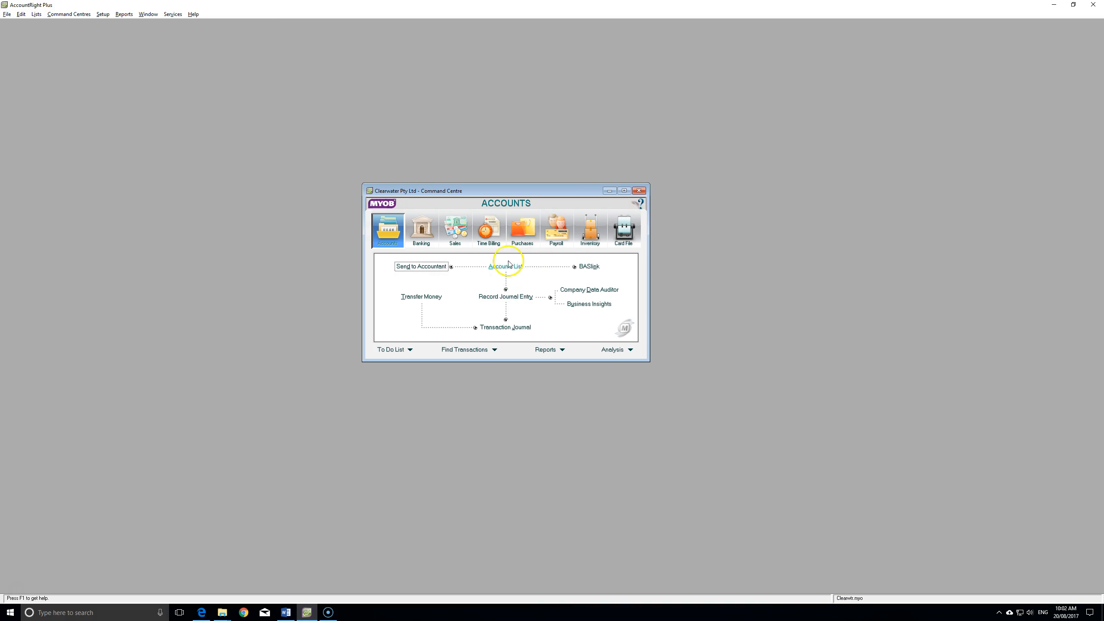
key(alt+Tab)
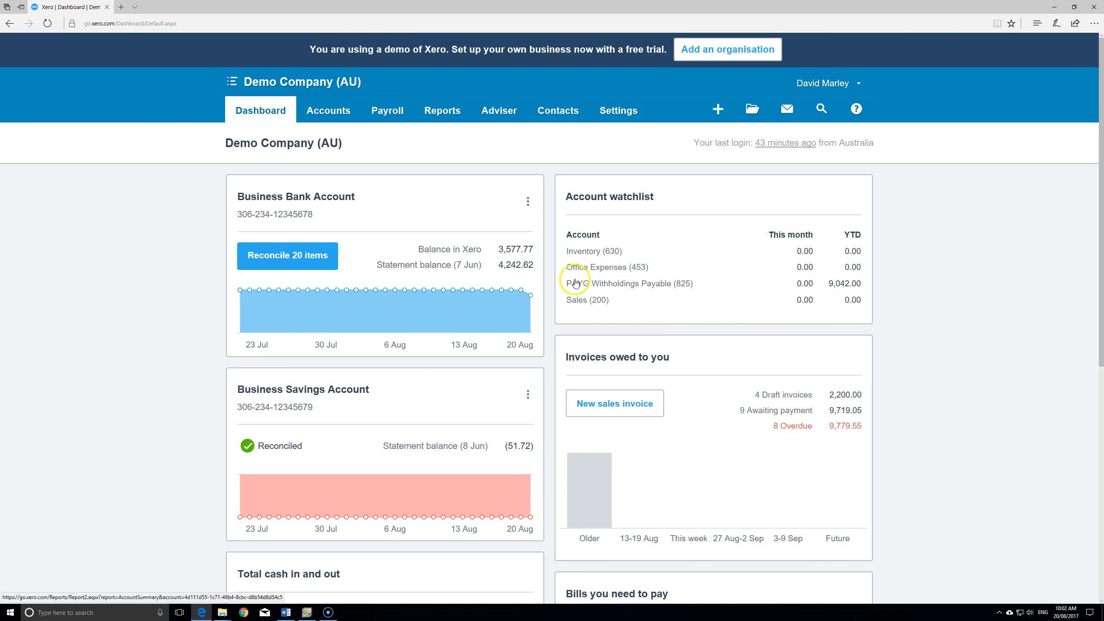